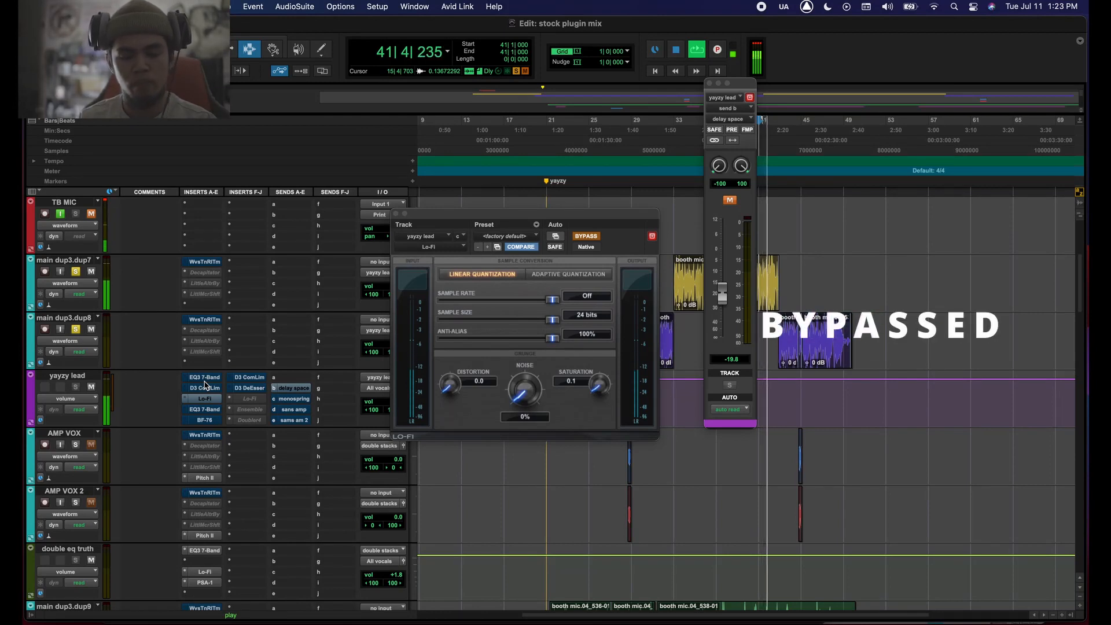
Step: Take the first EQ3 7-Band, the D3 compressor and the Lo-Fi insert on the yayzy lead track out of bypass
left_click(205, 378, "super")
left_click(204, 387, "super")
left_click(204, 397, "super")
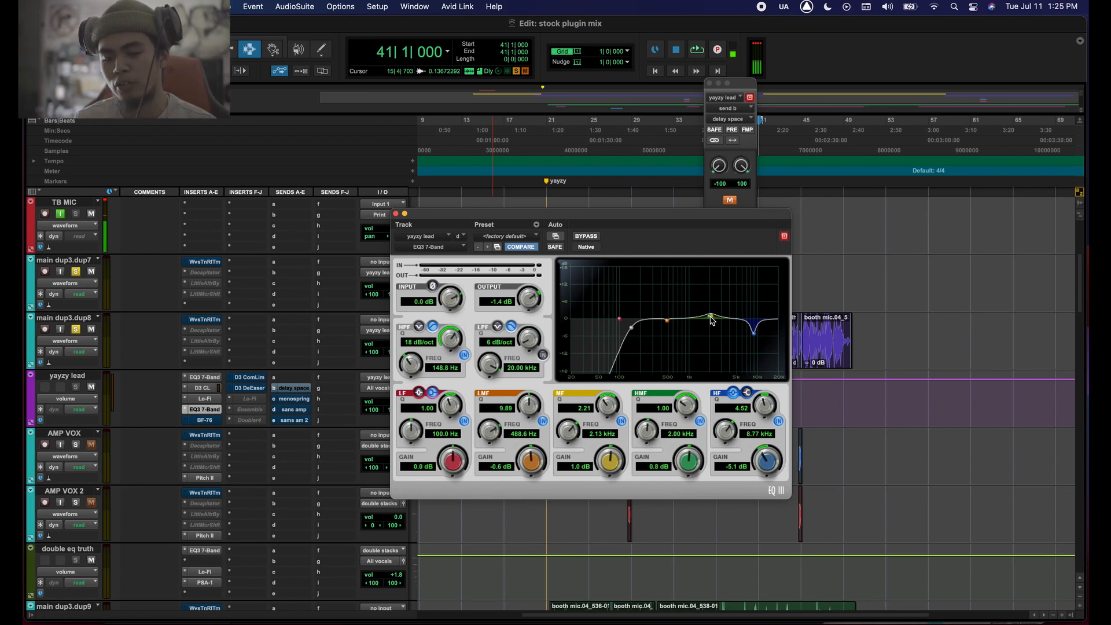
Step: Play the song and compare the yayzy lead's second EQ3 7-Band bypassed and active, then unmute TB MIC and stop playback
left_click(587, 236)
key("space")
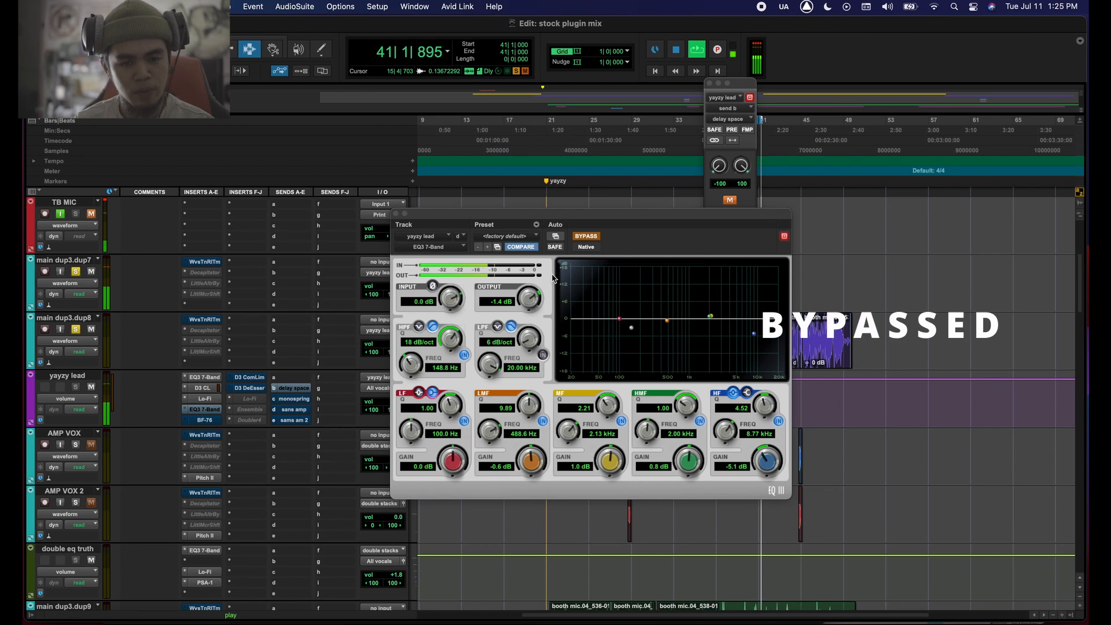
left_click(586, 236)
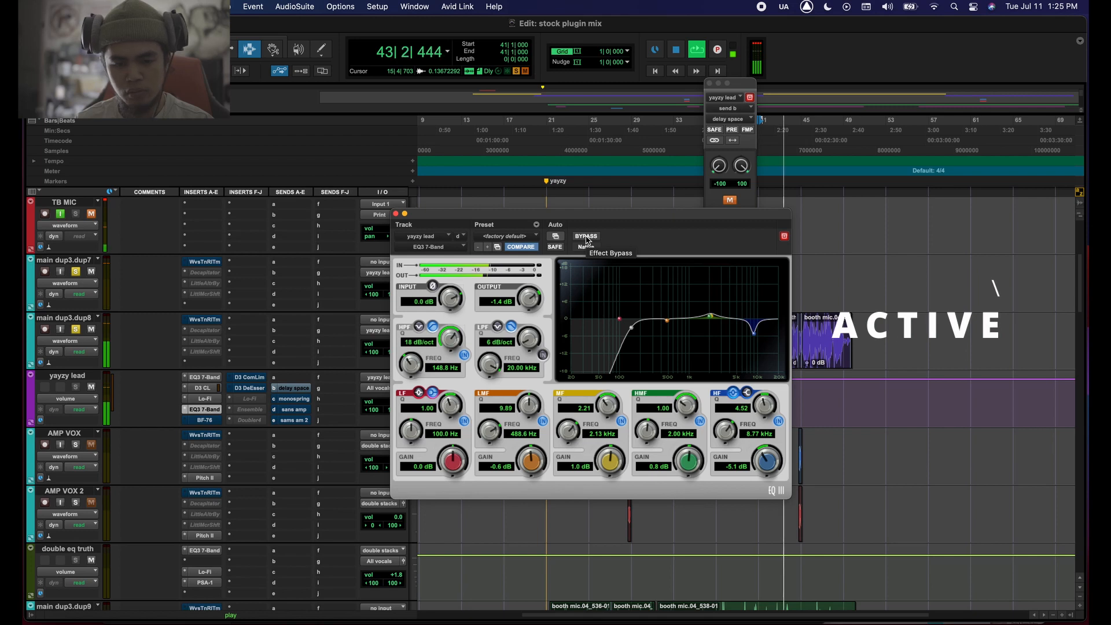
left_click(90, 213)
key("space")
Step: Open the yayzy lead's BF-76 limiter and compare it bypassed and active during playback
left_click(202, 420)
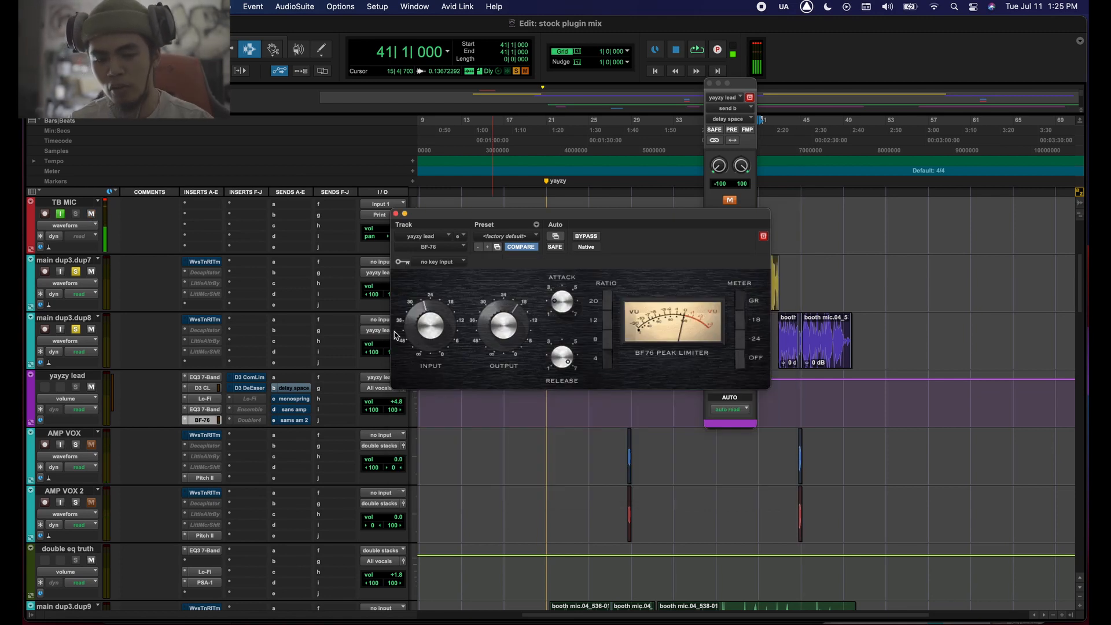
key("space")
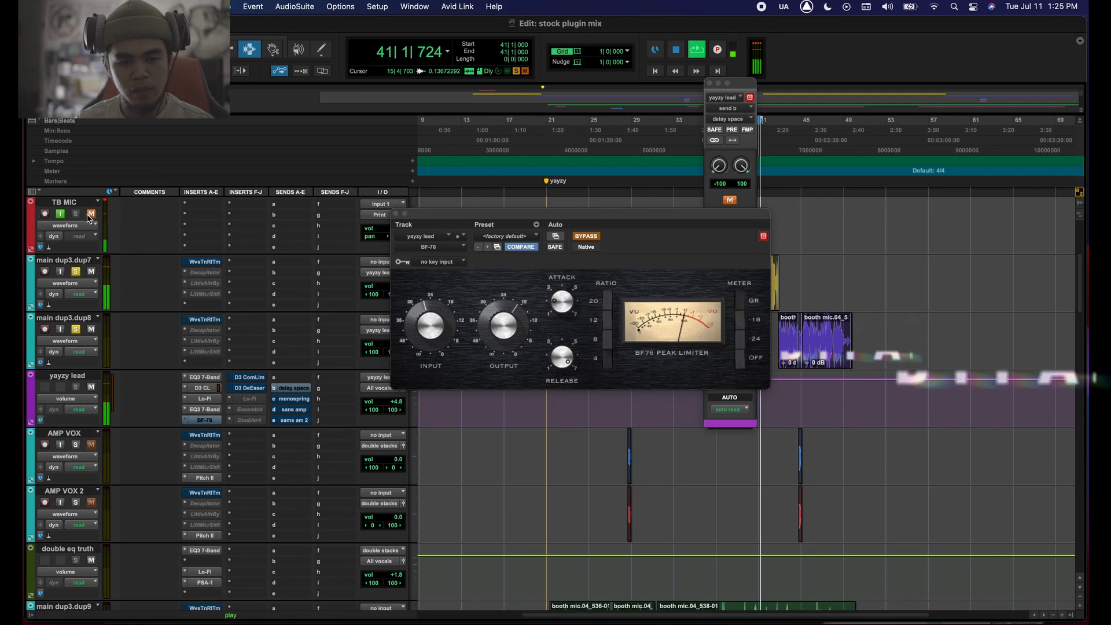
left_click(595, 237)
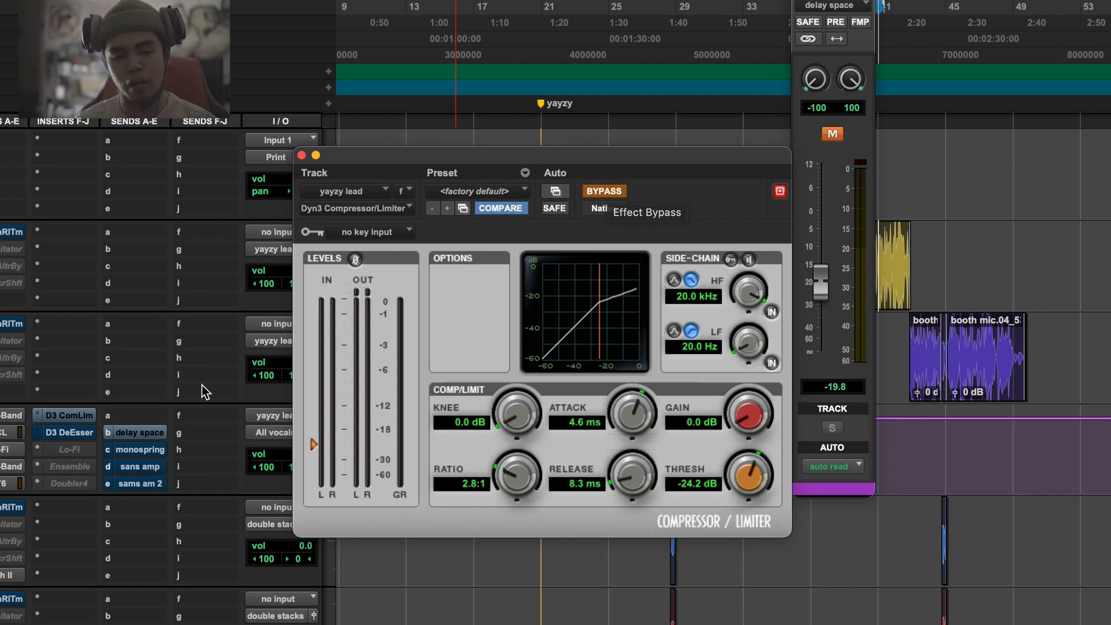
Step: Take the yayzy lead's second Dyn3 Compressor/Limiter out of bypass and open the Dyn3 De-Esser below it
left_click(69, 415, "super")
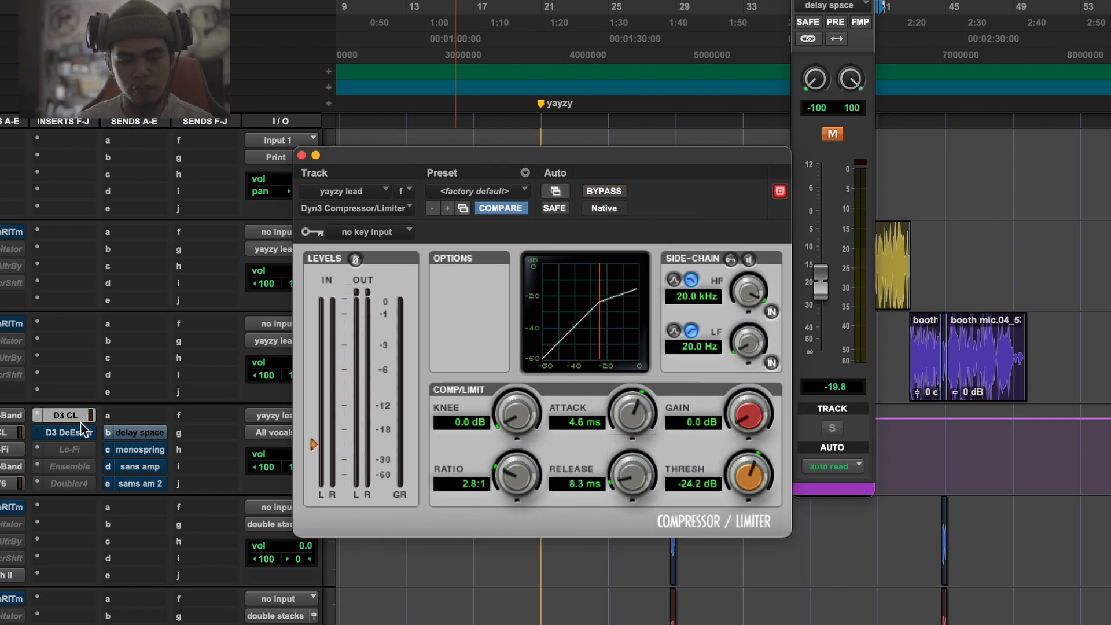
left_click(77, 431)
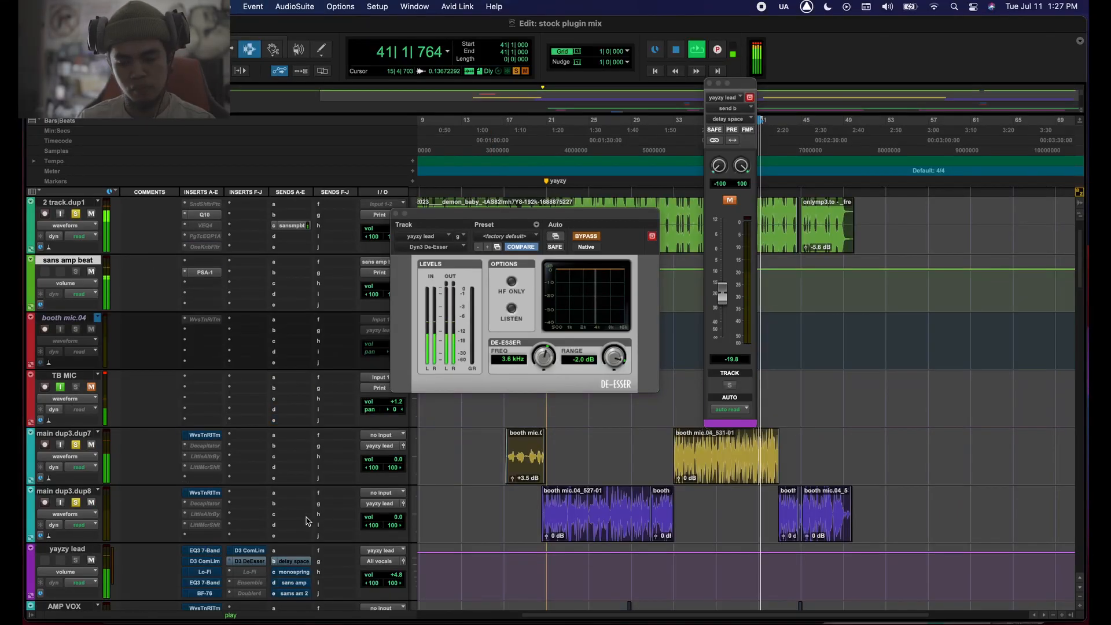
scroll(309, 520, "down", 1)
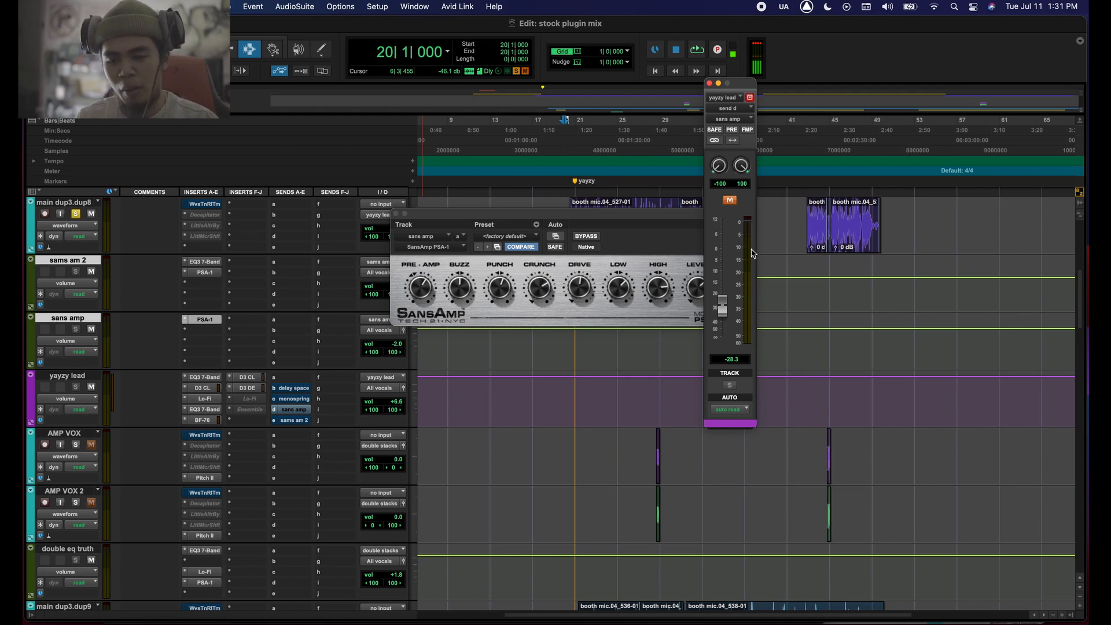
Step: Raise the yayzy lead's sans amp send level to about -17.2 dB and stop playback
mouse_move(722, 310)
left_mouse_down()
mouse_move(721, 278)
mouse_move(721, 294)
left_mouse_up()
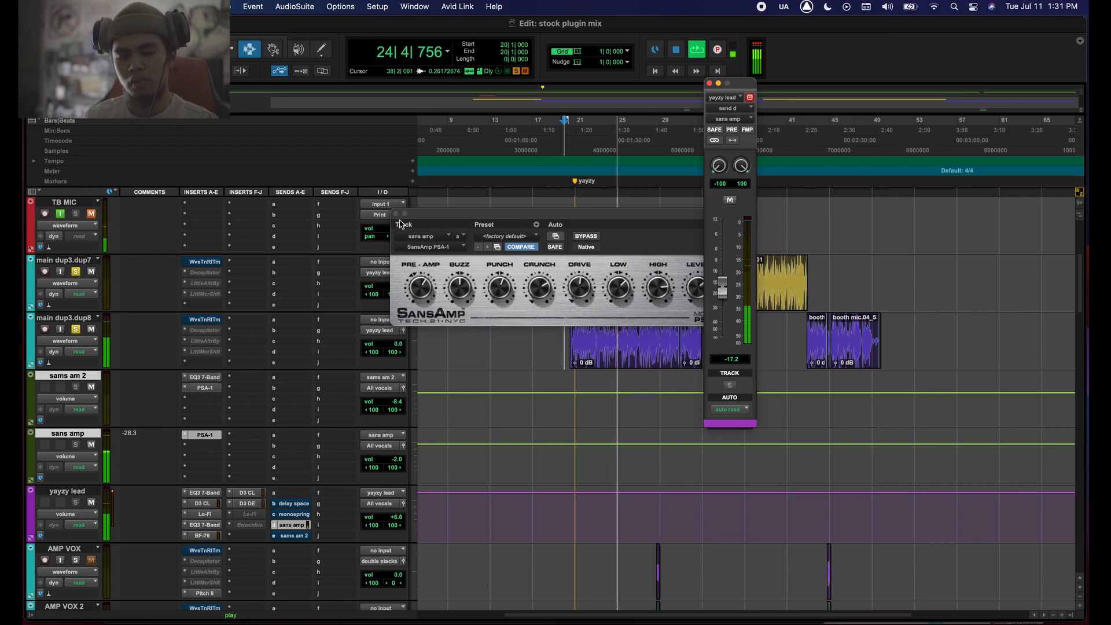
left_click(624, 274)
key("space")
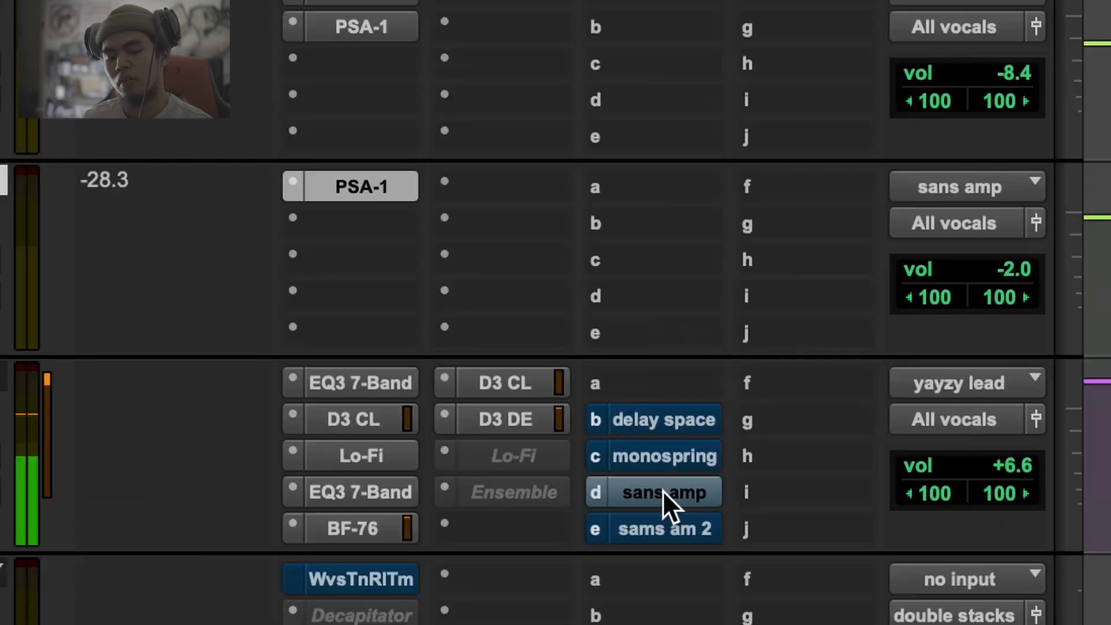
Step: Create a stereo Aux Input track named sansamp test, next to the yayzy lead track, as the destination of its send a
left_click(532, 471, "super")
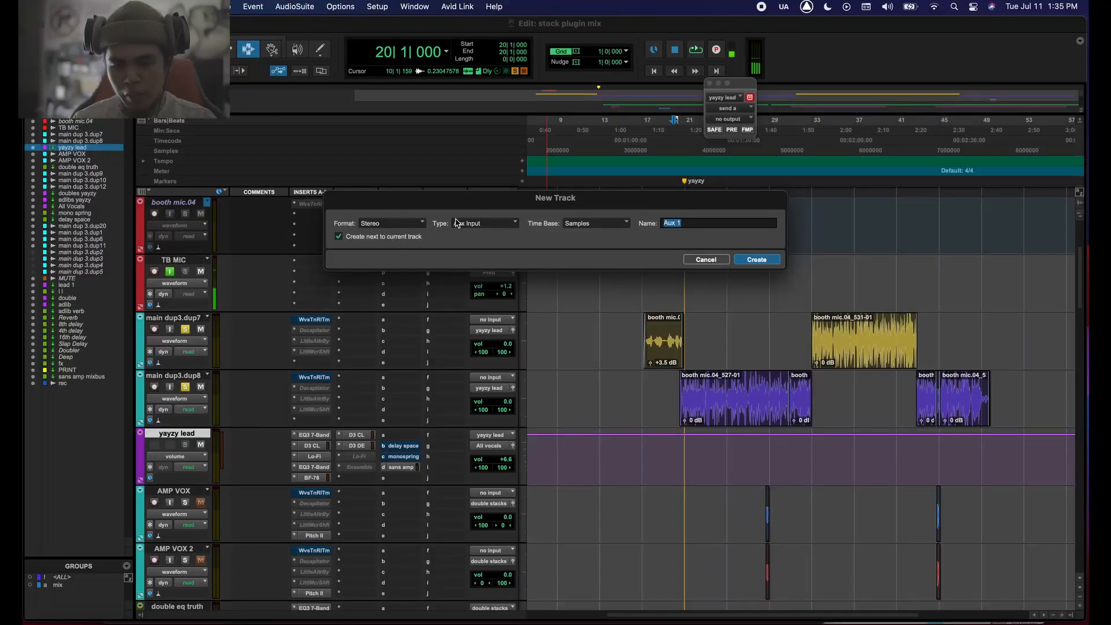
left_click(469, 223)
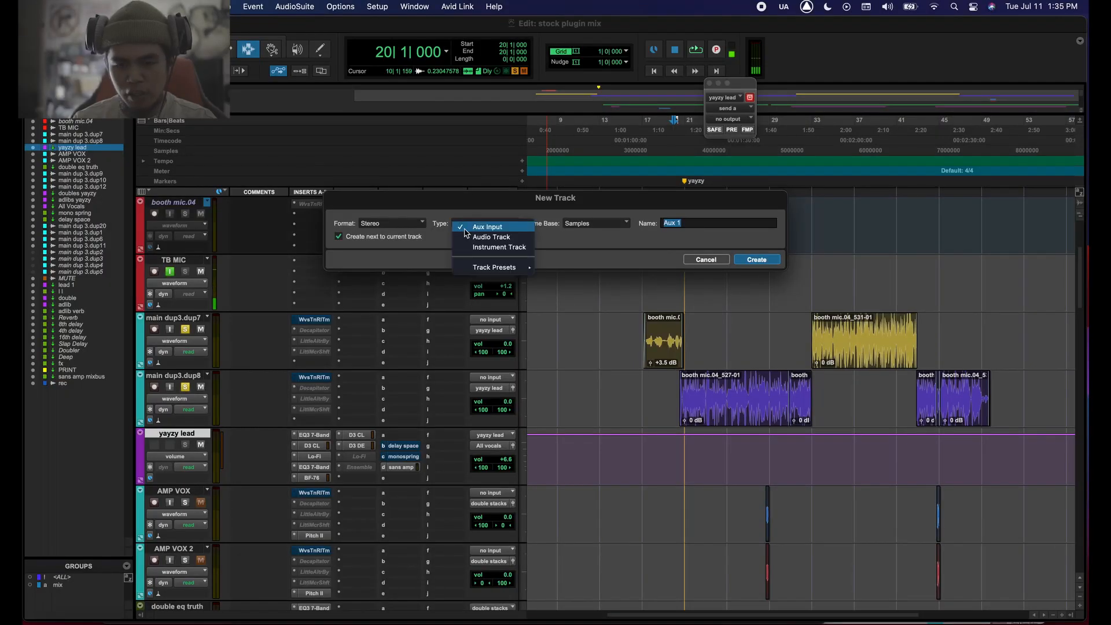
left_click(464, 228)
type("s")
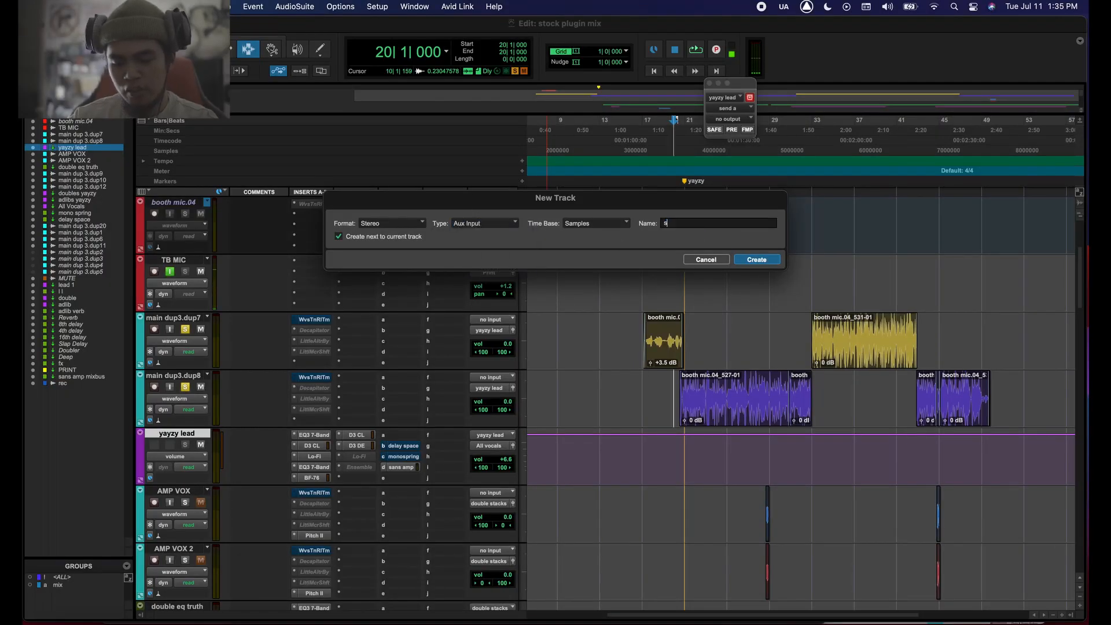
type("ans")
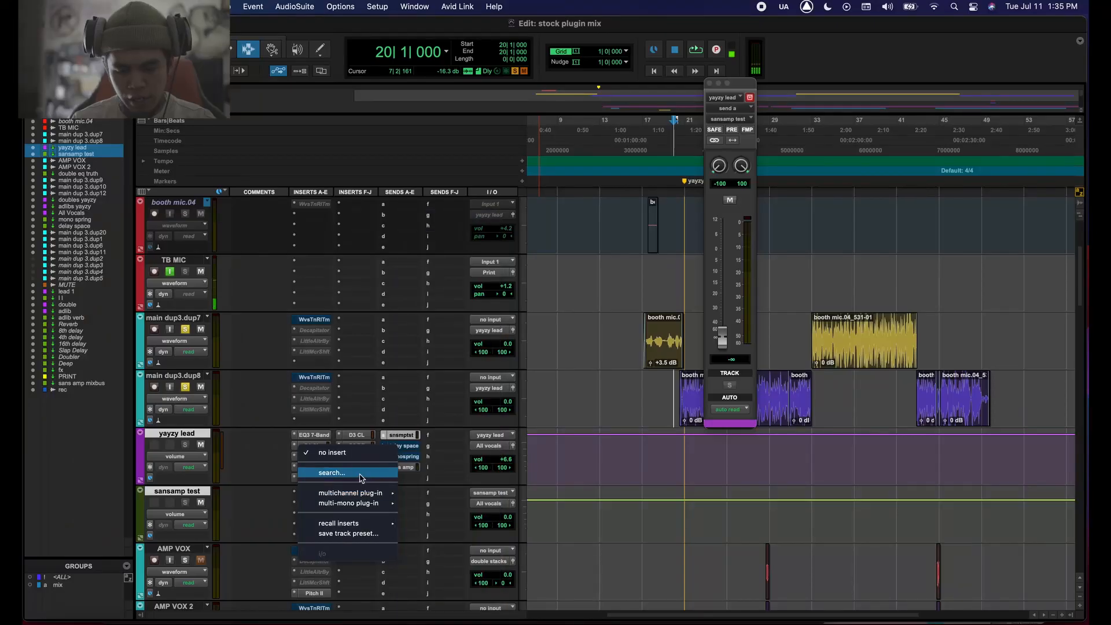
Step: Search the plug-ins for "san" and insert SansAmp PSA-1 on the sansamp test track
left_click(361, 474)
type("san")
left_click(382, 480)
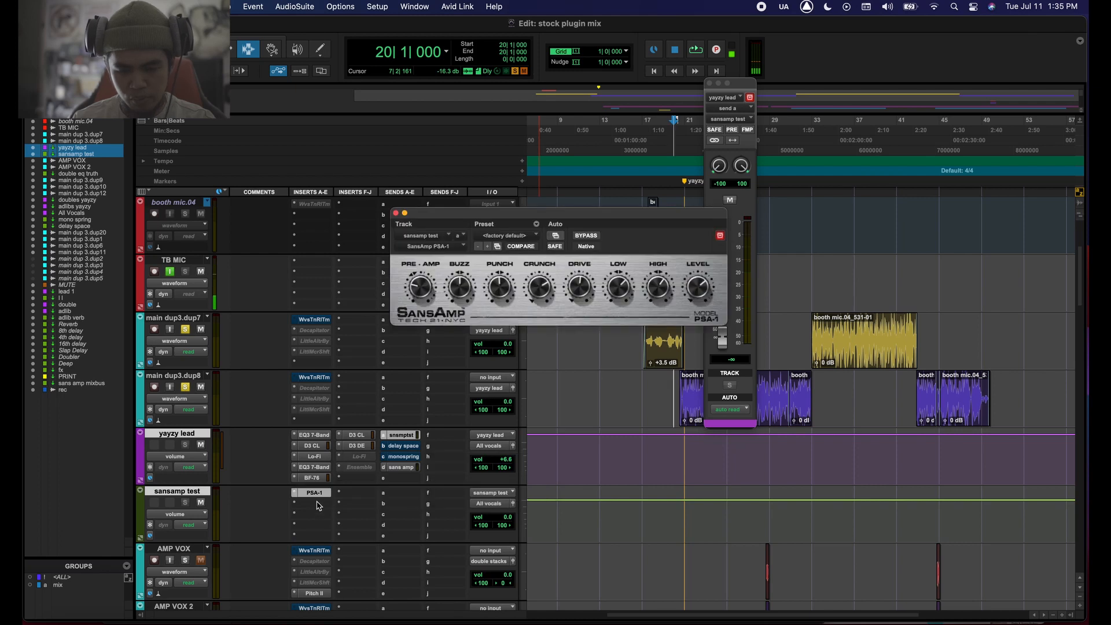
Step: Insert a stereo EQ3 7-Band ahead of the PSA-1 on the sansamp test track
left_click(317, 505)
mouse_move(338, 495)
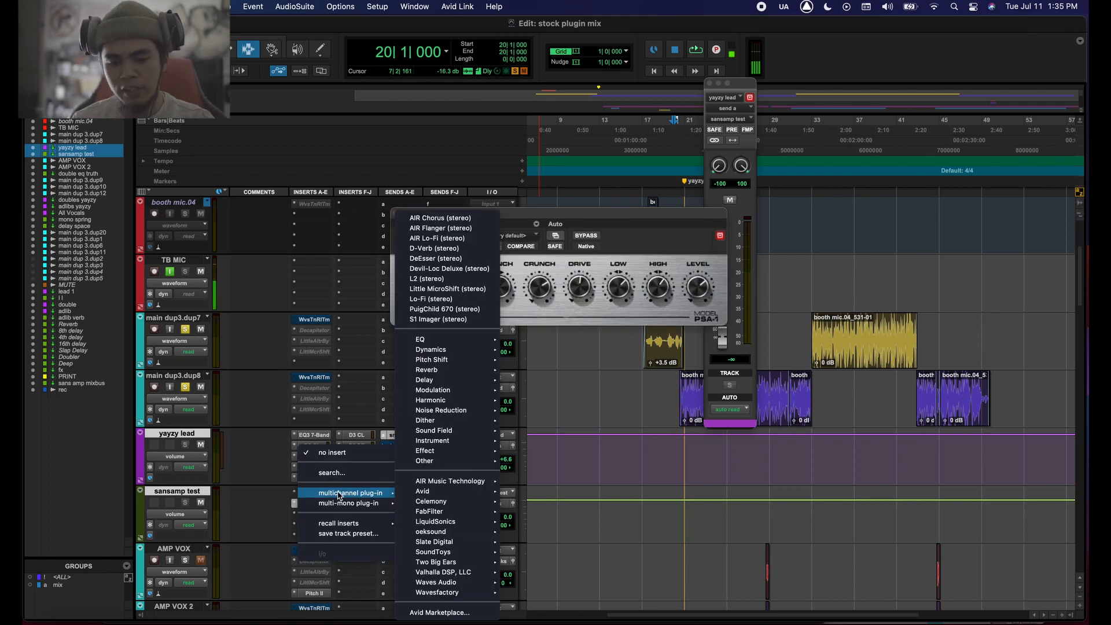
mouse_move(451, 339)
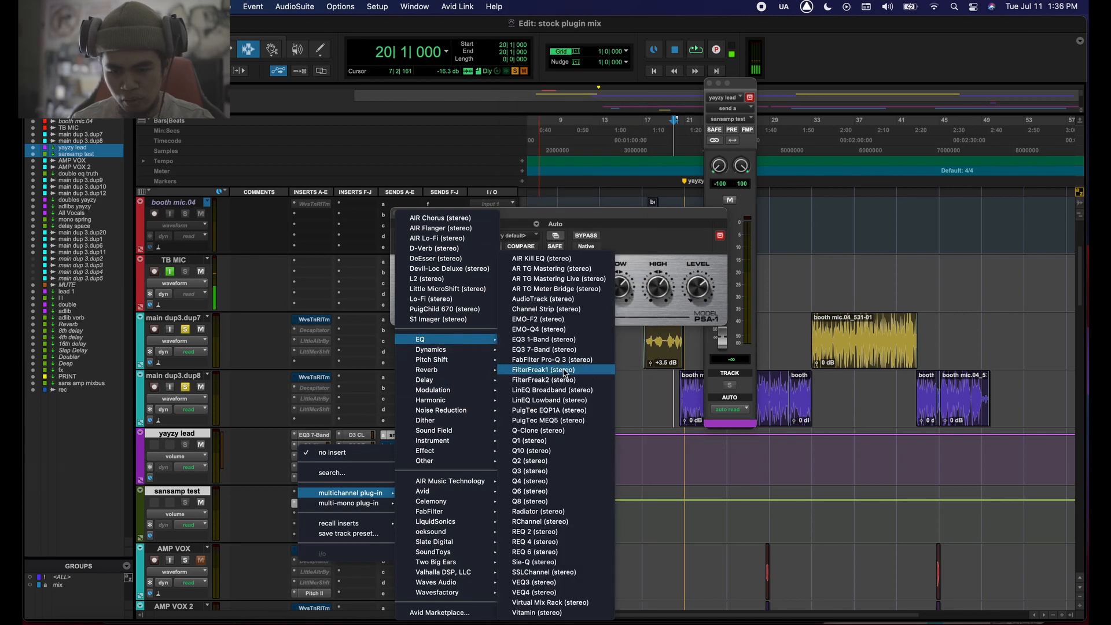
left_click(561, 351)
Step: Band-limit the sansamp test EQ with an 18 dB/oct high-pass at 1.64 kHz and an 18 dB/oct low-pass at 2.79 kHz, then close it
left_click(419, 326)
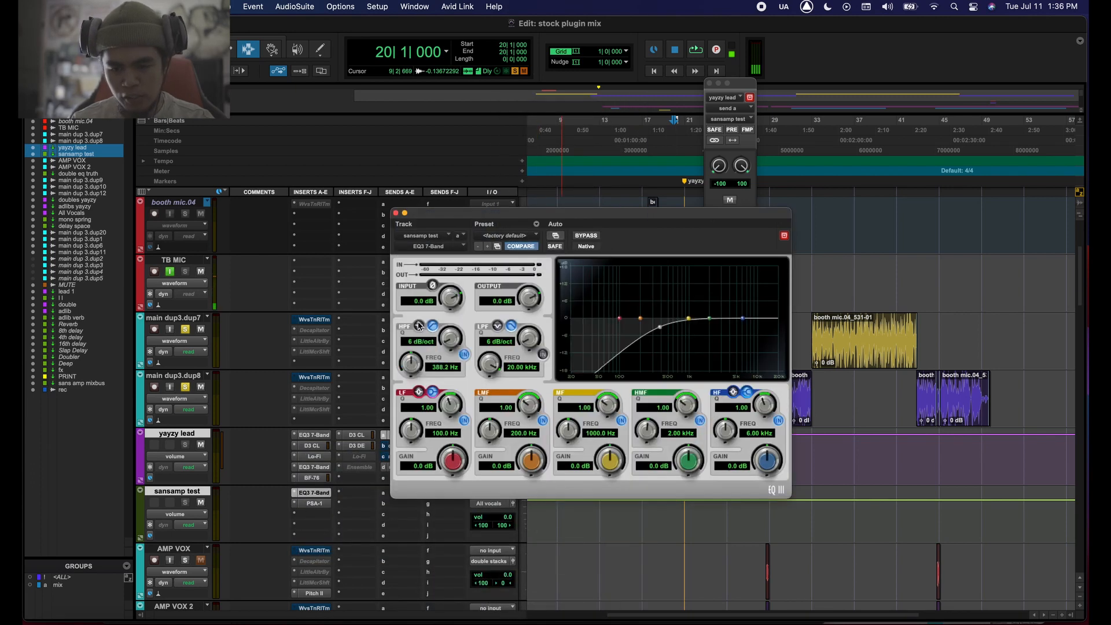
left_click_drag(447, 326, 453, 287)
left_click_drag(407, 371, 409, 352)
left_click(542, 354)
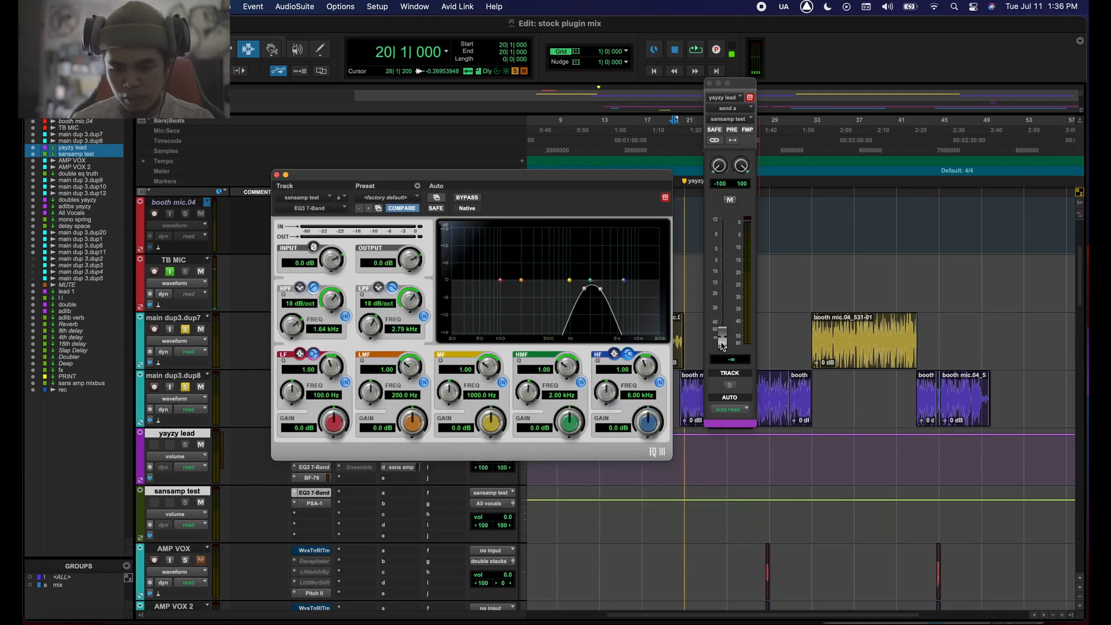
left_click(277, 175)
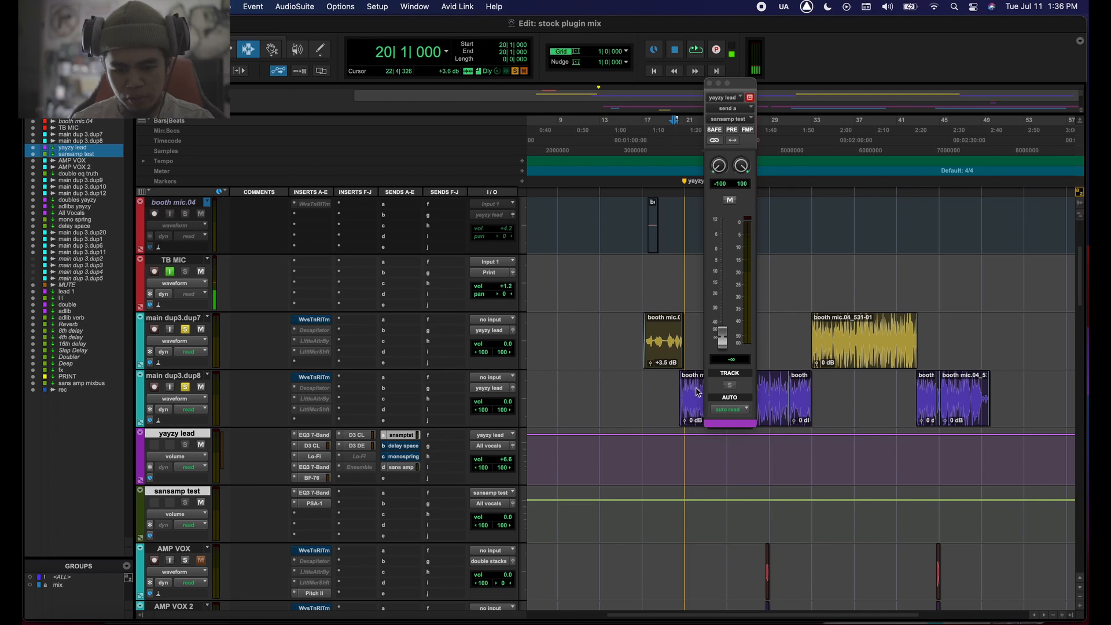
Step: Raise the yayzy lead's sansamp test send to about -7.8 dB during playback, toggling its mute to compare
key("space")
left_click_drag(722, 339, 728, 268)
left_click(730, 200)
left_click(729, 200)
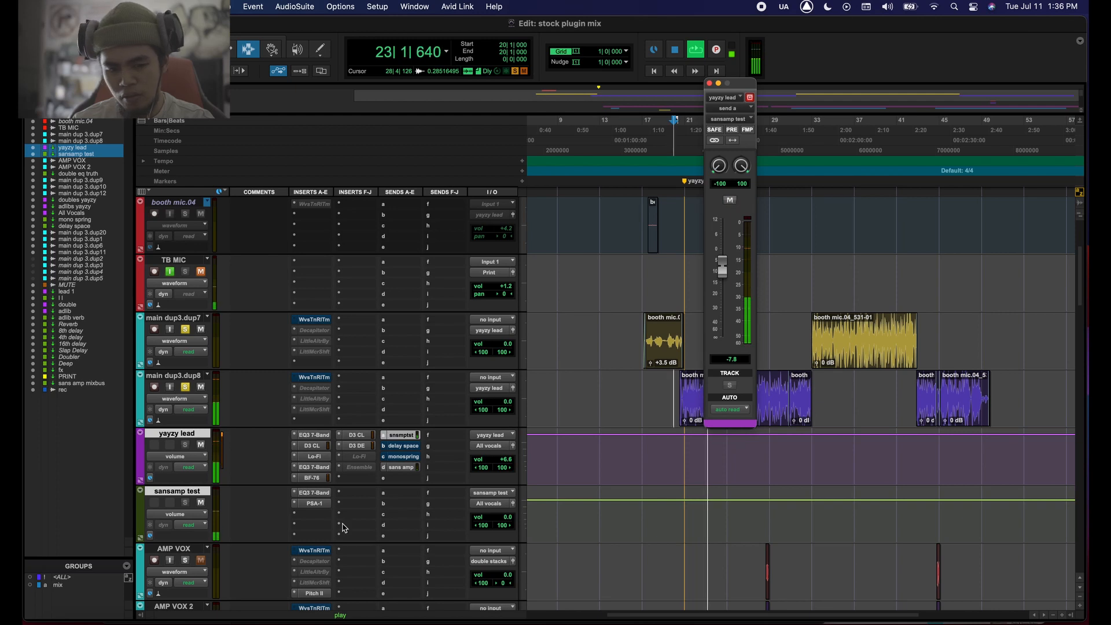
Step: Open the SansAmp PSA-1 on the sansamp test track and adjust its Pre-Amp amount by ear during playback
left_click(315, 502)
left_click_drag(295, 250, 297, 179)
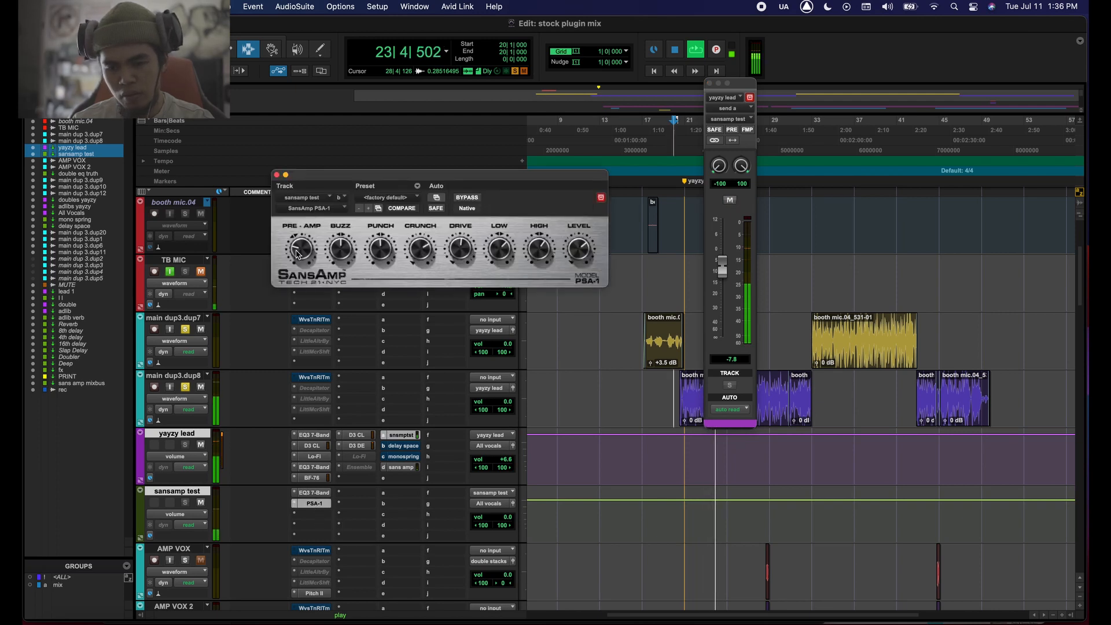
left_click_drag(234, 136, 231, 221)
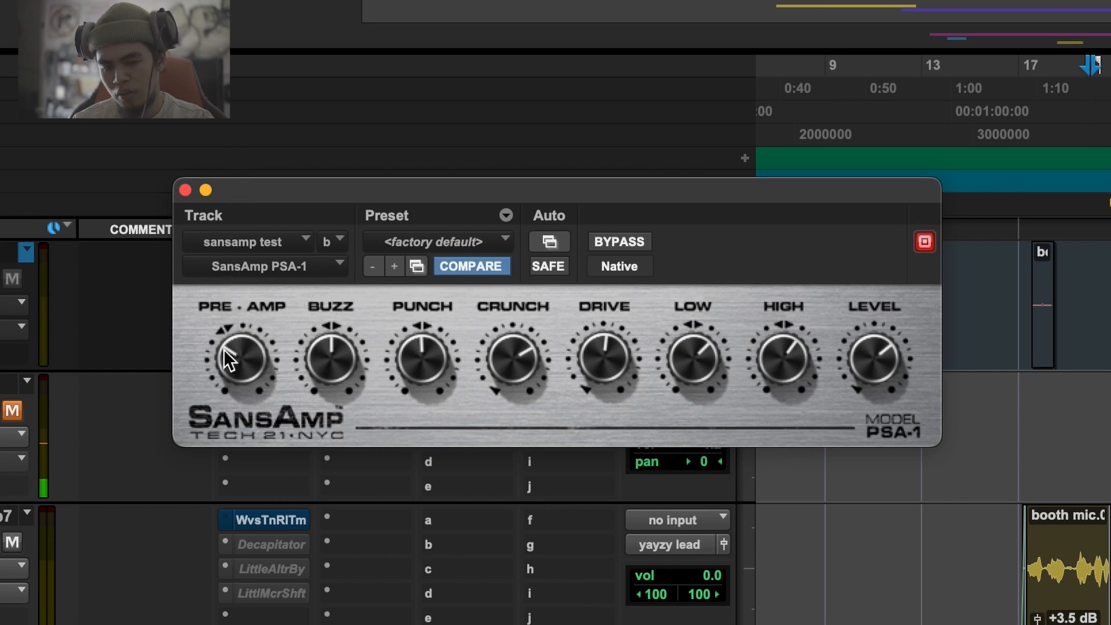
left_click_drag(191, 252, 191, 279)
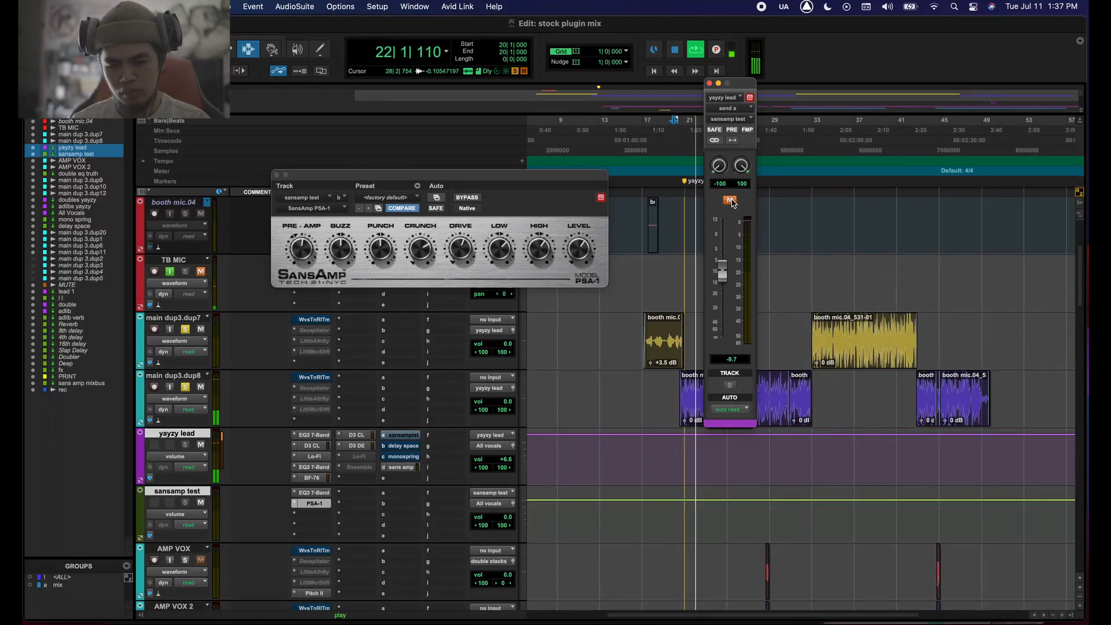
Step: Compare the vocal with the sansamp test send muted and unmuted, then dismiss the send window
left_click(730, 201)
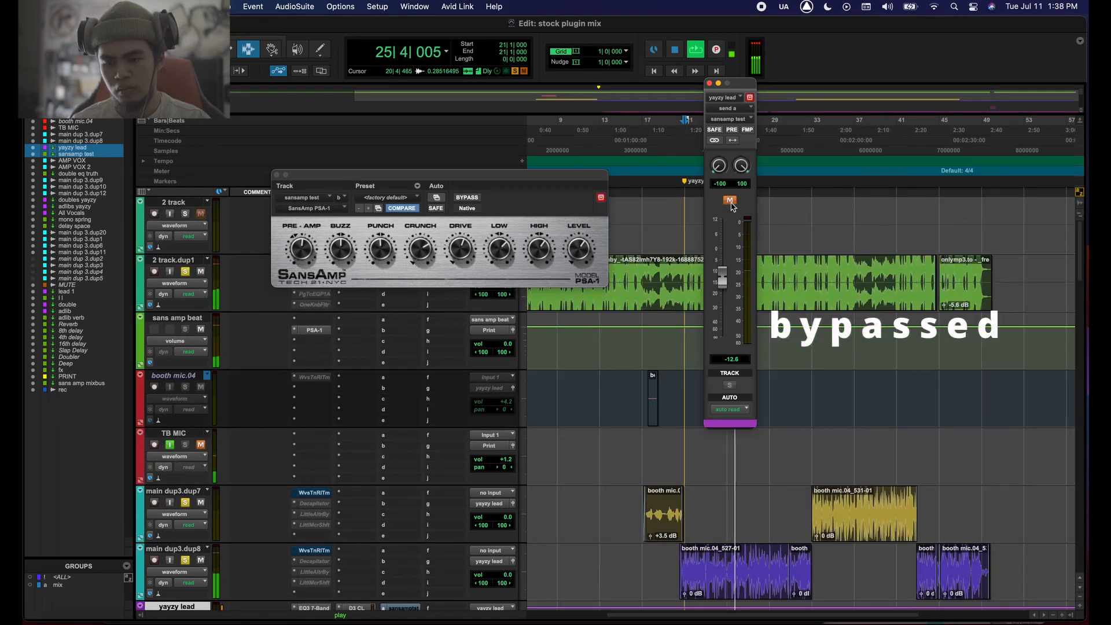
left_click(731, 200)
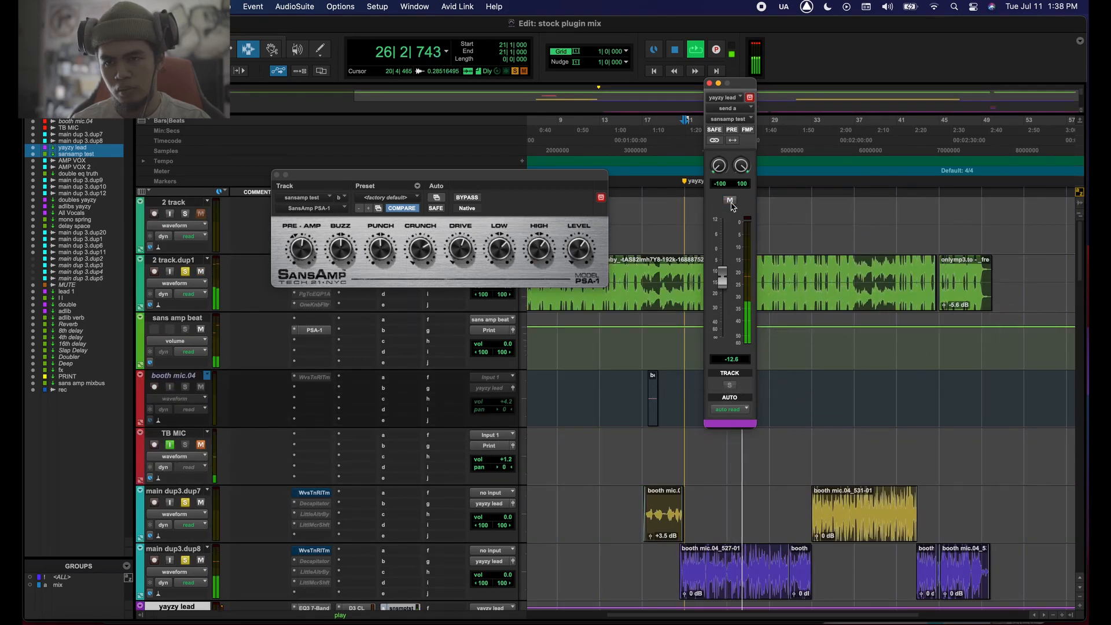
left_click(718, 83)
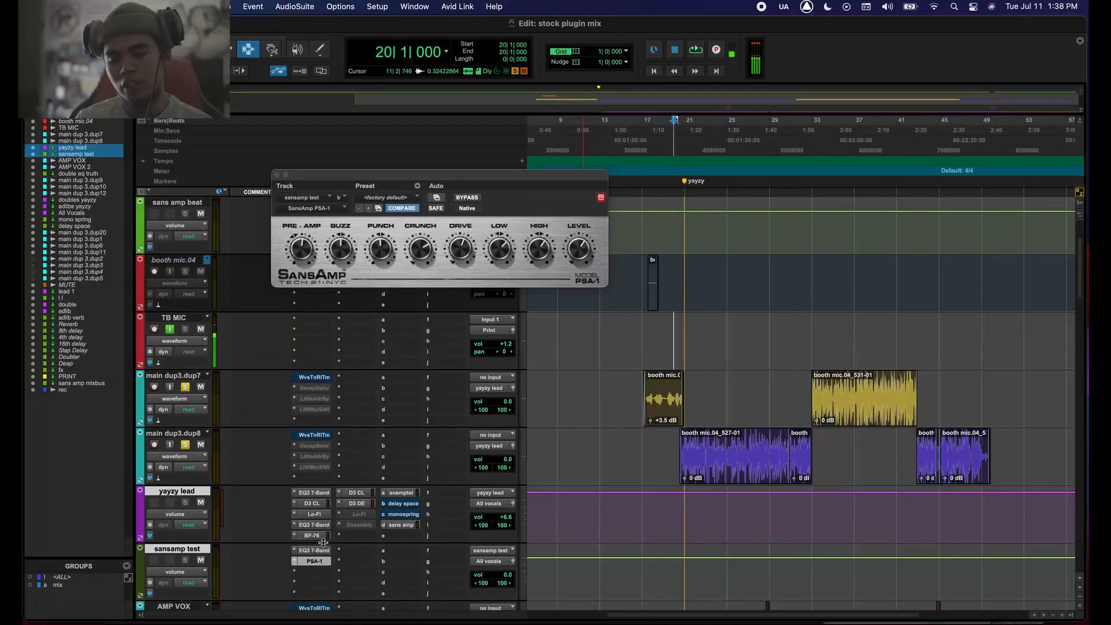
Step: Examine the order of the EQ3 7-Band and PSA-1 inserts on the sansamp test track
left_click(319, 551)
left_click(314, 560)
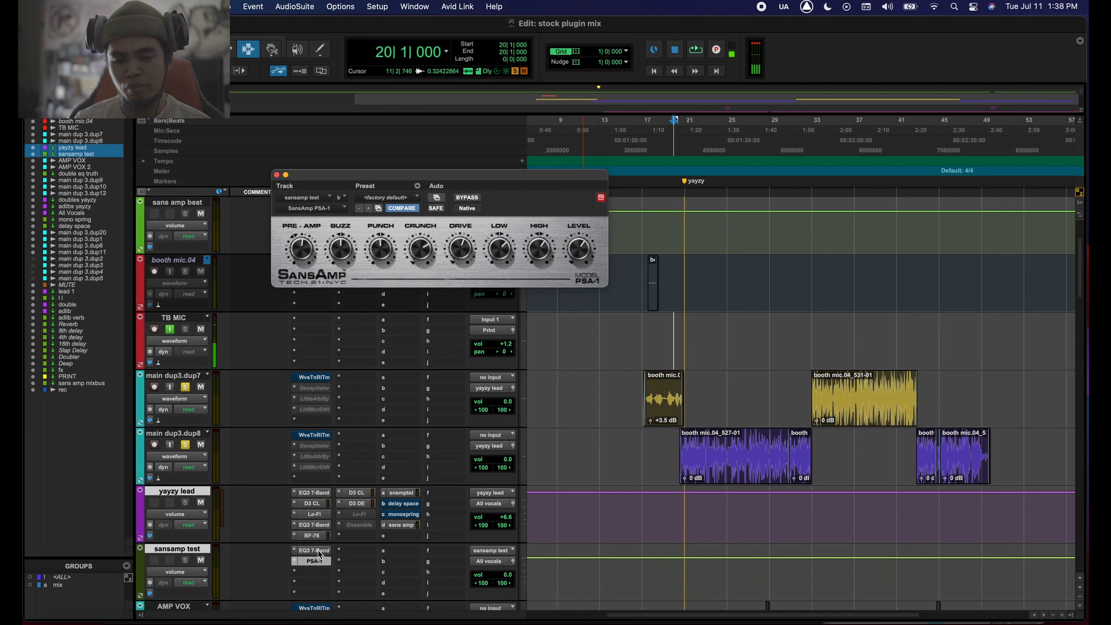
left_click(318, 550)
left_click(312, 562)
left_click(316, 553)
left_click(316, 561)
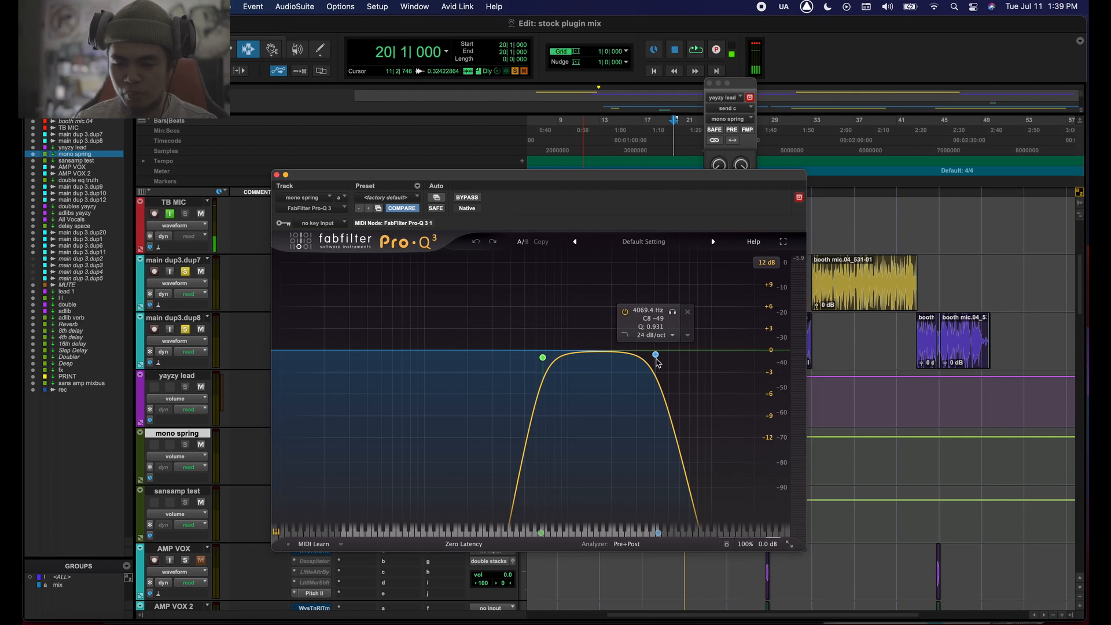
Step: Close the mono spring track's Pro-Q 3 and unmute the yayzy lead's mono spring send during playback
left_click(276, 175)
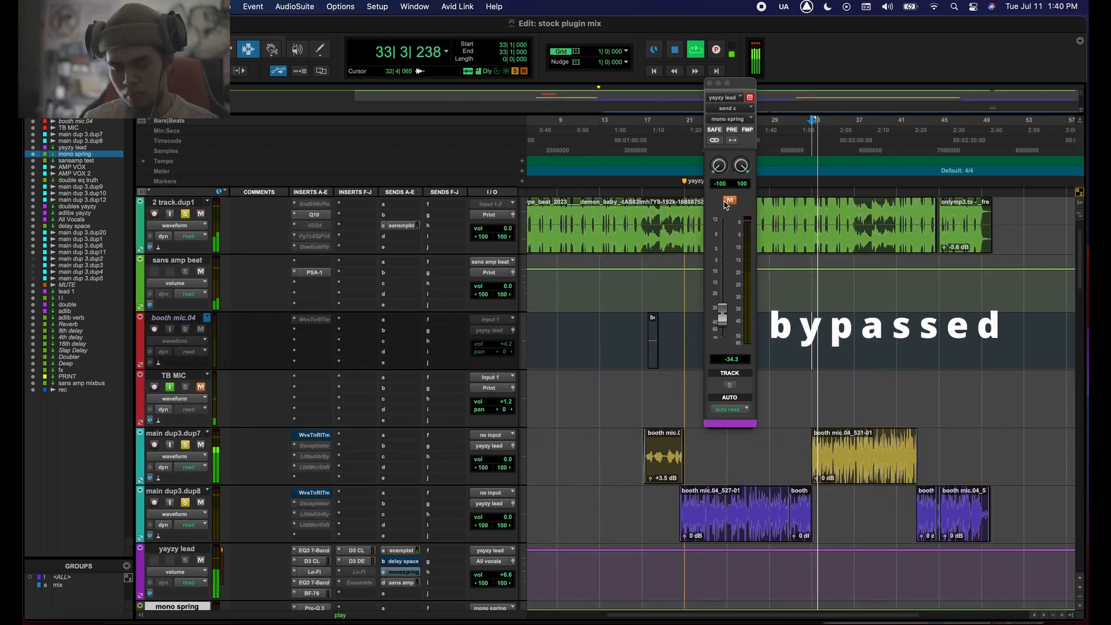
left_click(729, 201)
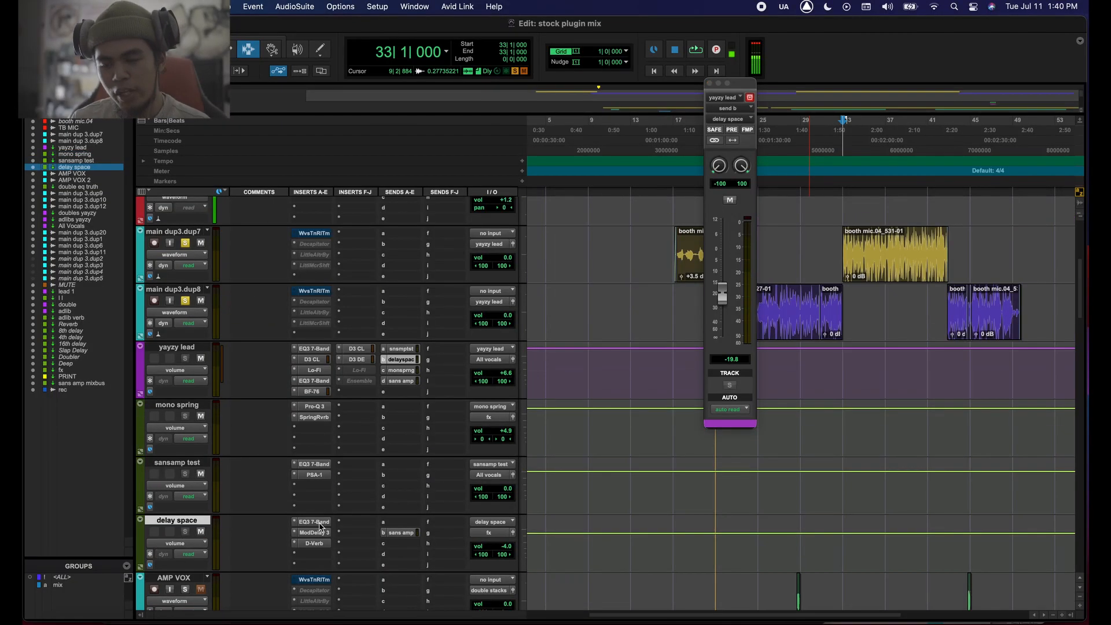
Step: Examine the settings of the EQ3 7-Band, Mod Delay III and D-Verb on the delay space track
left_click(315, 522)
left_click(320, 526)
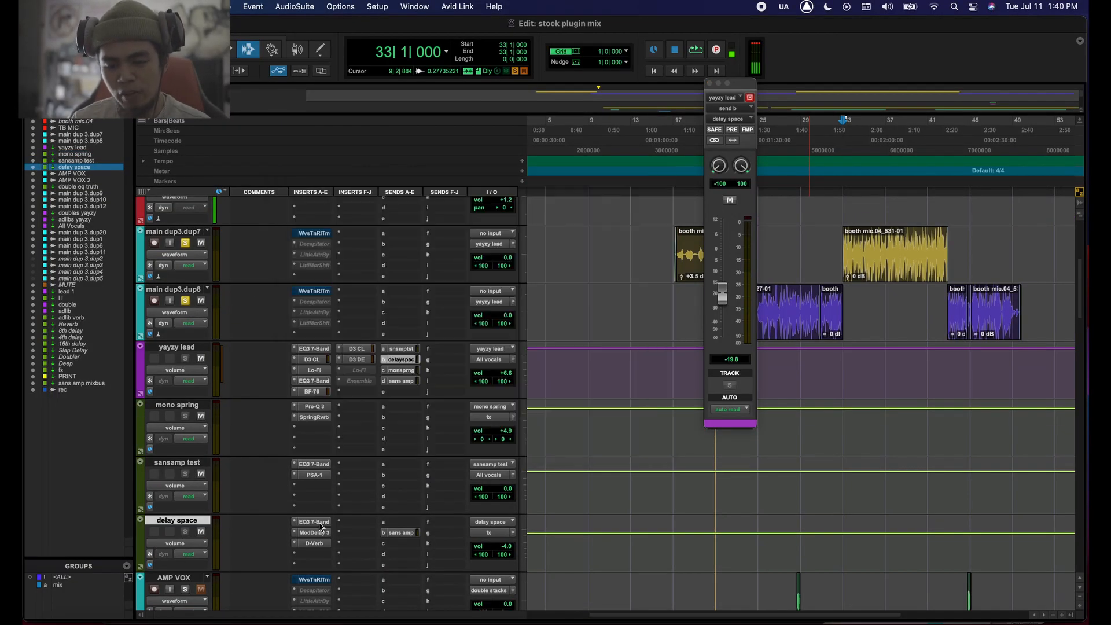
left_click(315, 534)
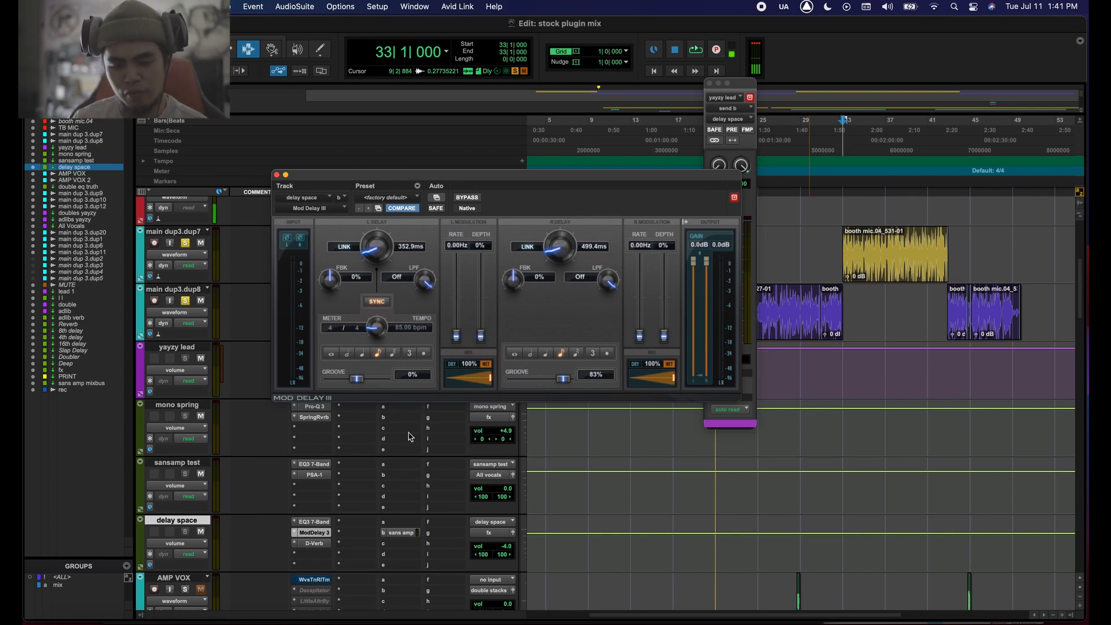
scroll(405, 457, "down", 1)
left_click(318, 516)
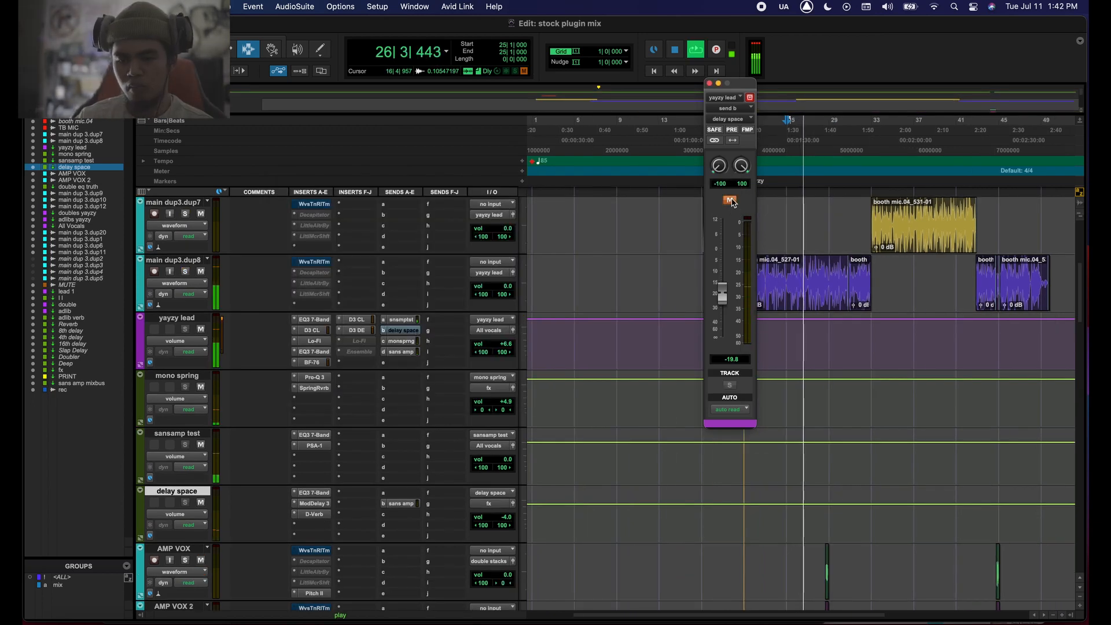
Step: Compare the yayzy lead vocal with its delay space send muted and unmuted during playback, and close the send window
left_click(730, 200)
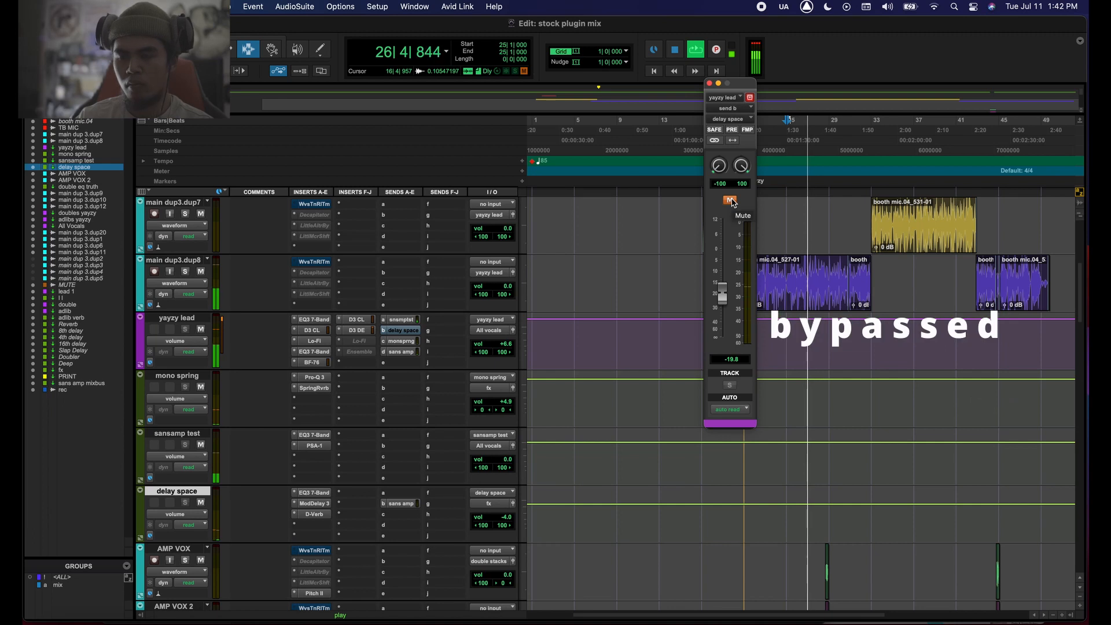
left_click(730, 200)
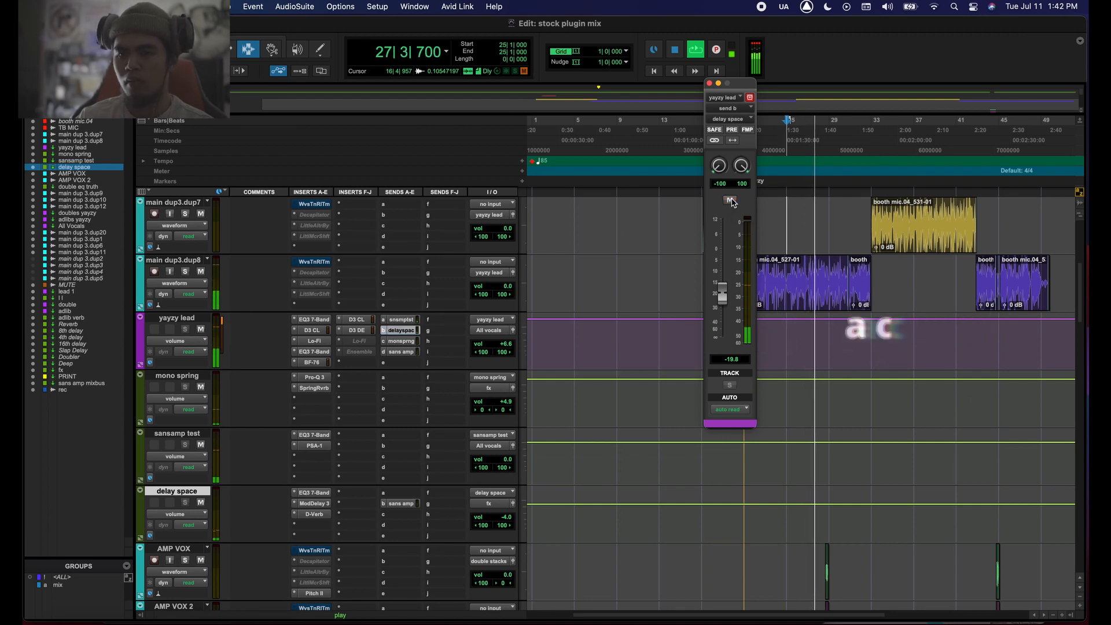
left_click(709, 83)
Step: Zoom in around bar 45 and audition the section from just after 44|3, toggling the TB MIC mute
scroll(467, 325, "up", 4)
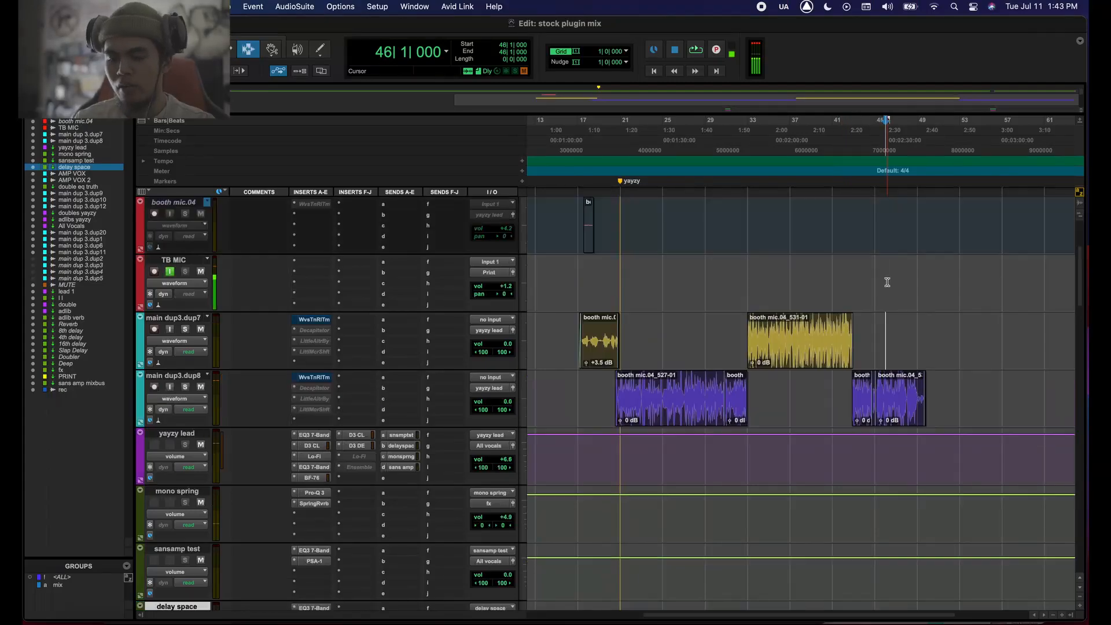
scroll(887, 282, "up", 3)
key("t")
key("t")
key("t")
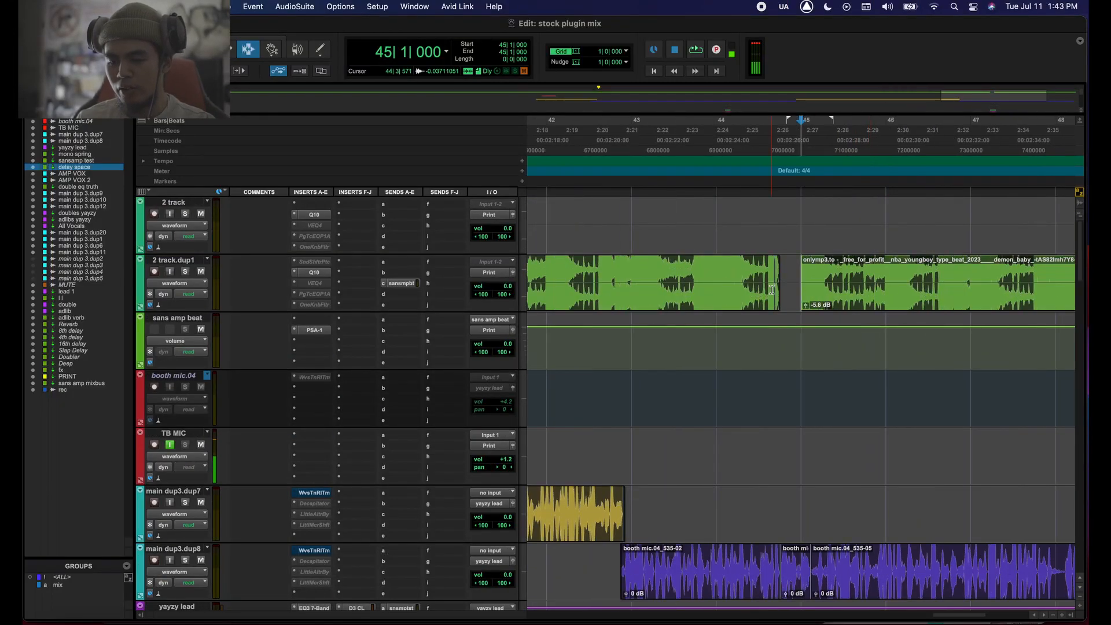
scroll(800, 295, "down", 8)
scroll(800, 295, "up", 4)
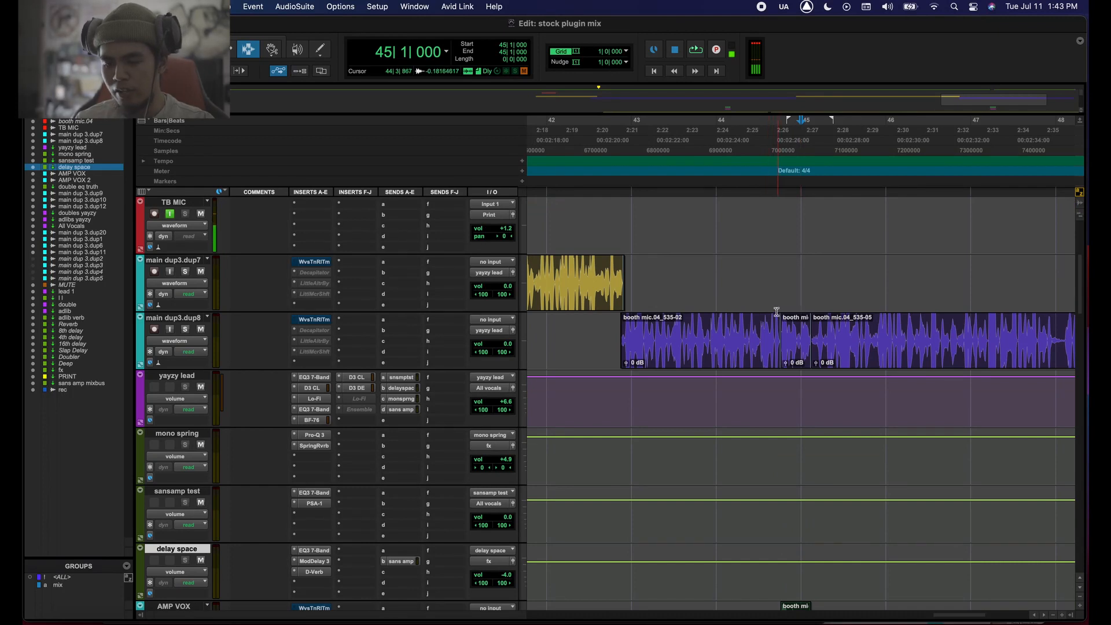
left_click(764, 304)
key("space")
left_click(201, 213)
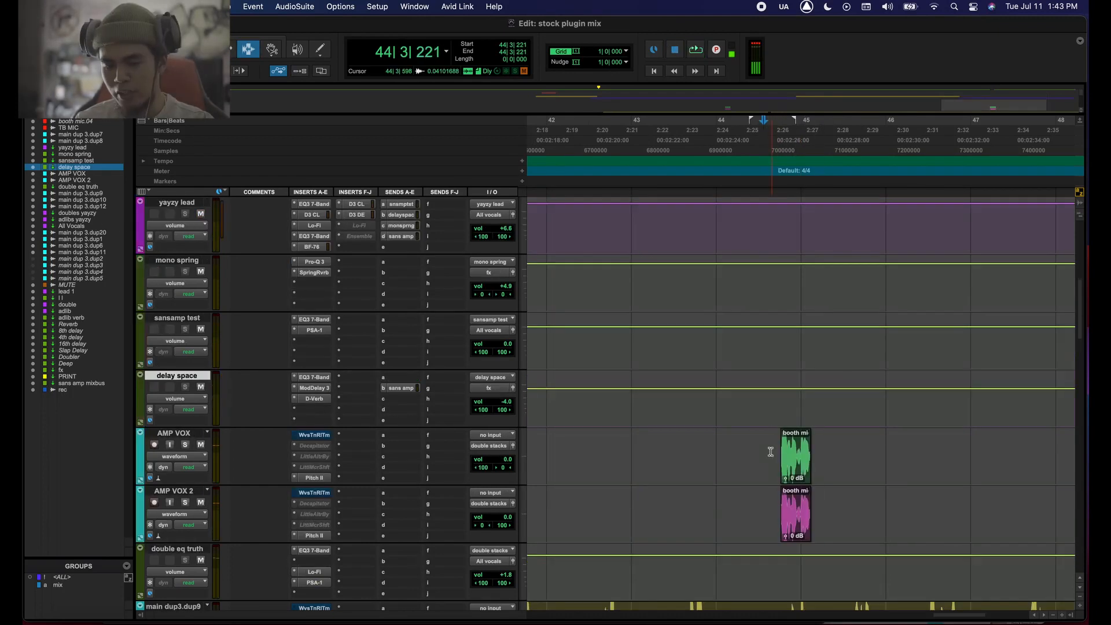
Step: Locate the doubled clips on AMP VOX and AMP VOX 2 and examine the Pitch II settings on AMP VOX
left_click_drag(770, 452, 828, 494)
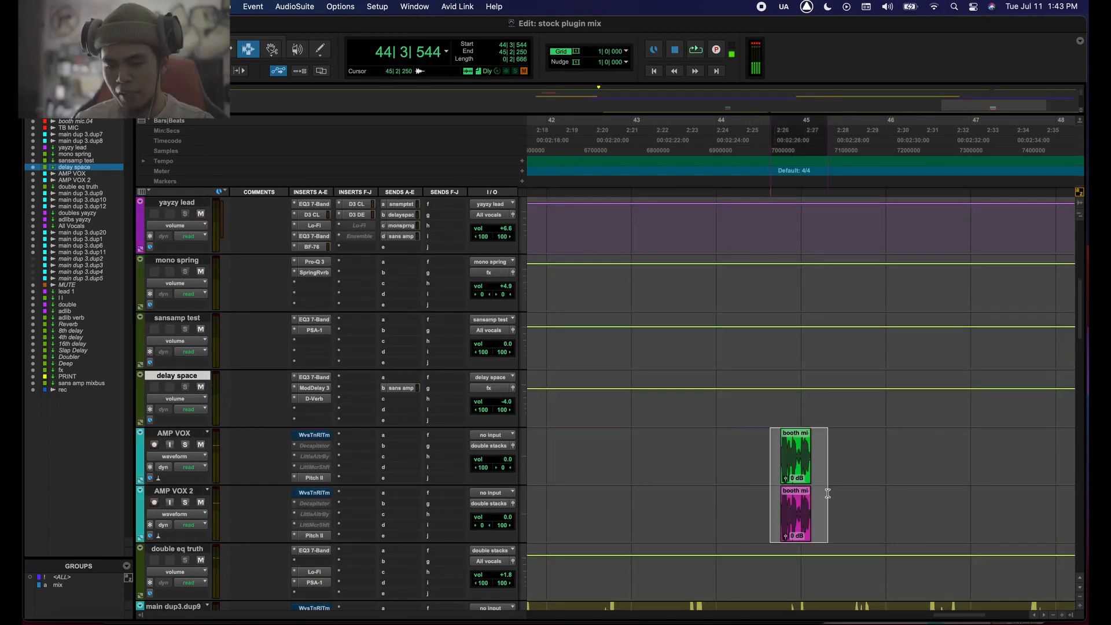
left_click(771, 465)
left_click(315, 477)
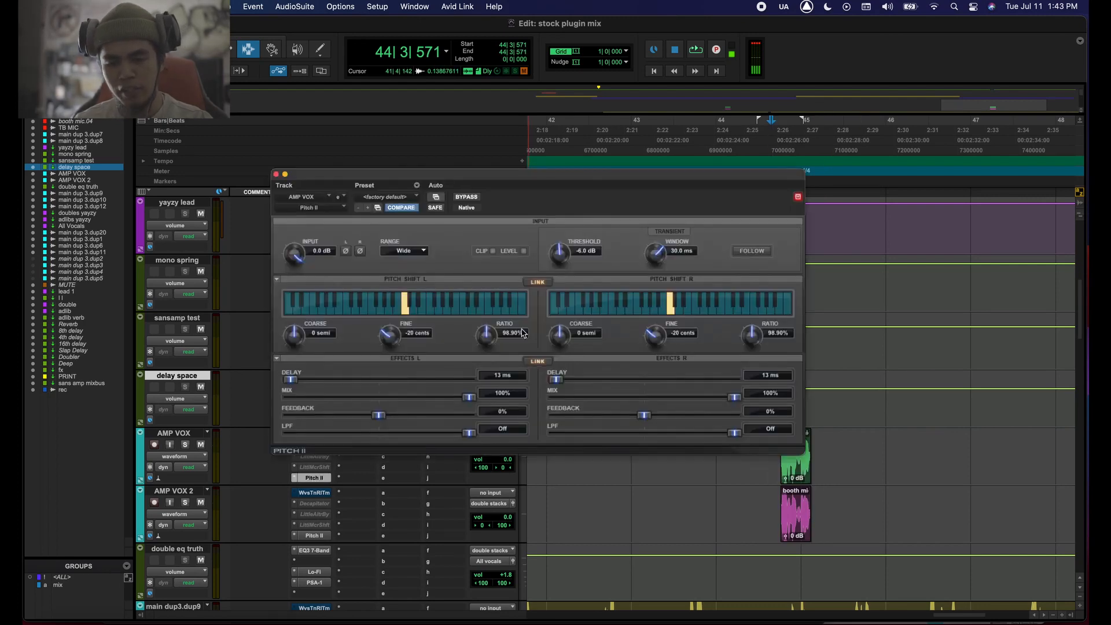
left_click_drag(442, 390, 387, 379)
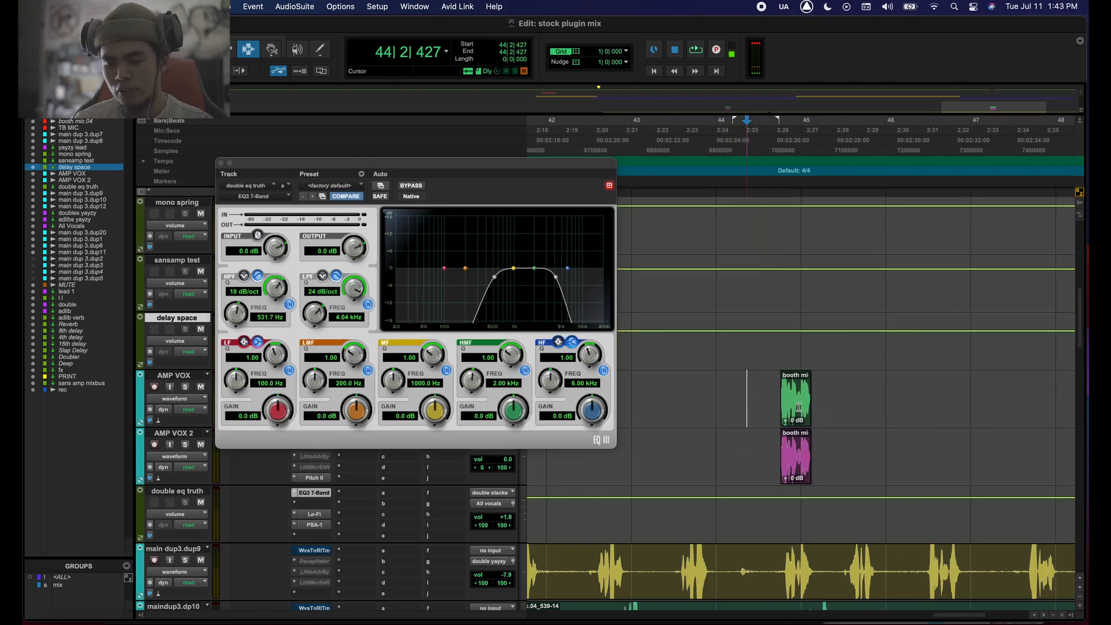
Step: Examine the EQ3 7-Band filters and the Lo-Fi distortion settings on the double eq truth track
left_click_drag(746, 399, 822, 417)
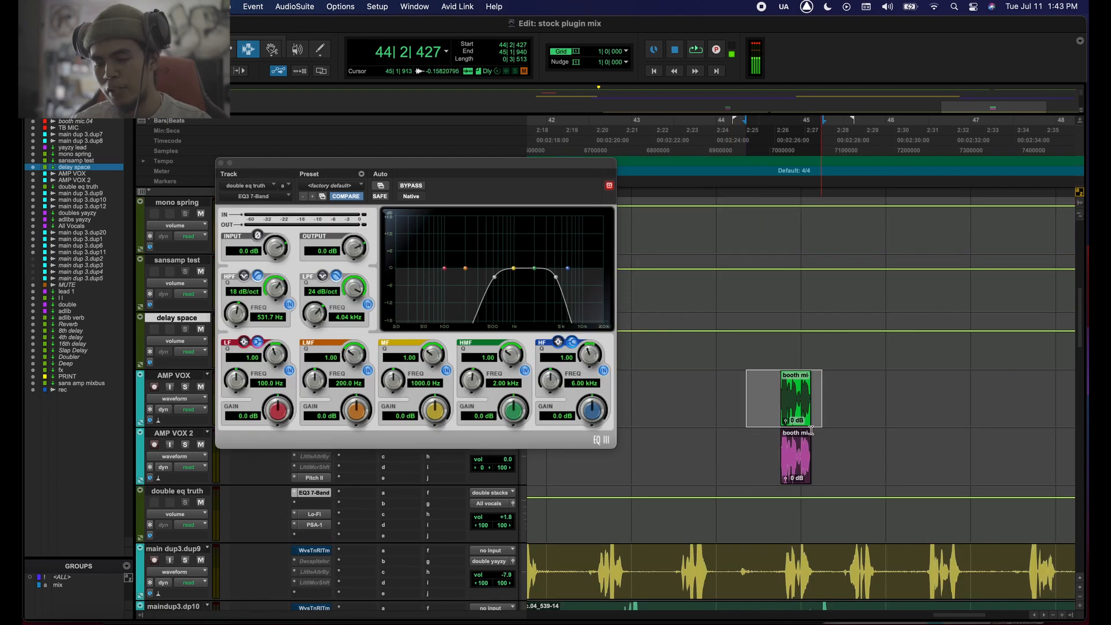
left_click(287, 495)
left_click(315, 504)
left_click(273, 503)
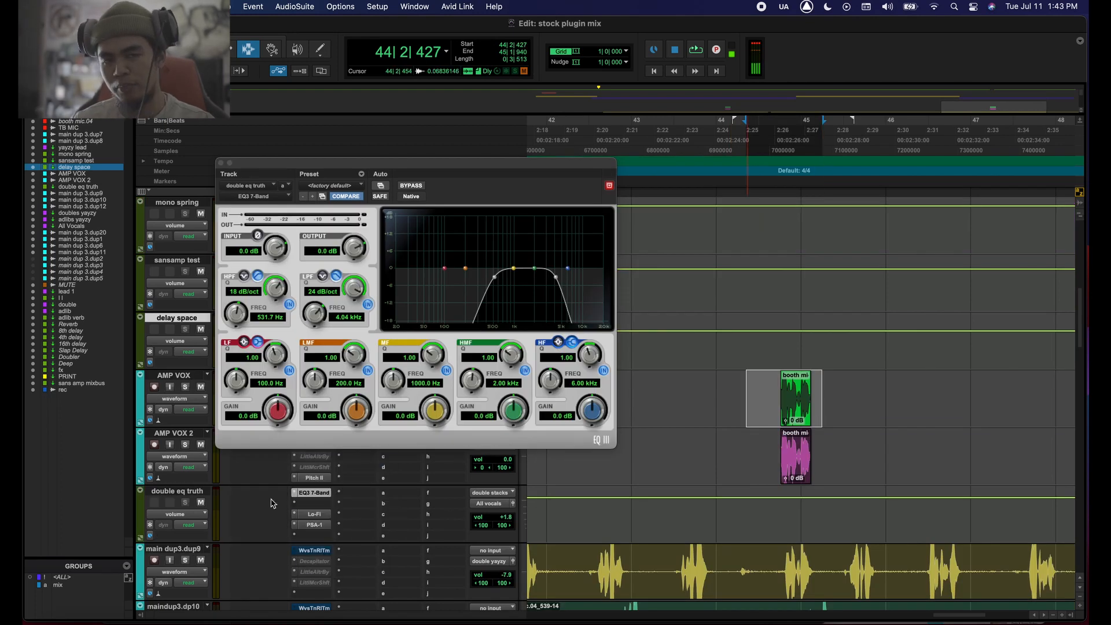
left_click(305, 495)
left_click(305, 494)
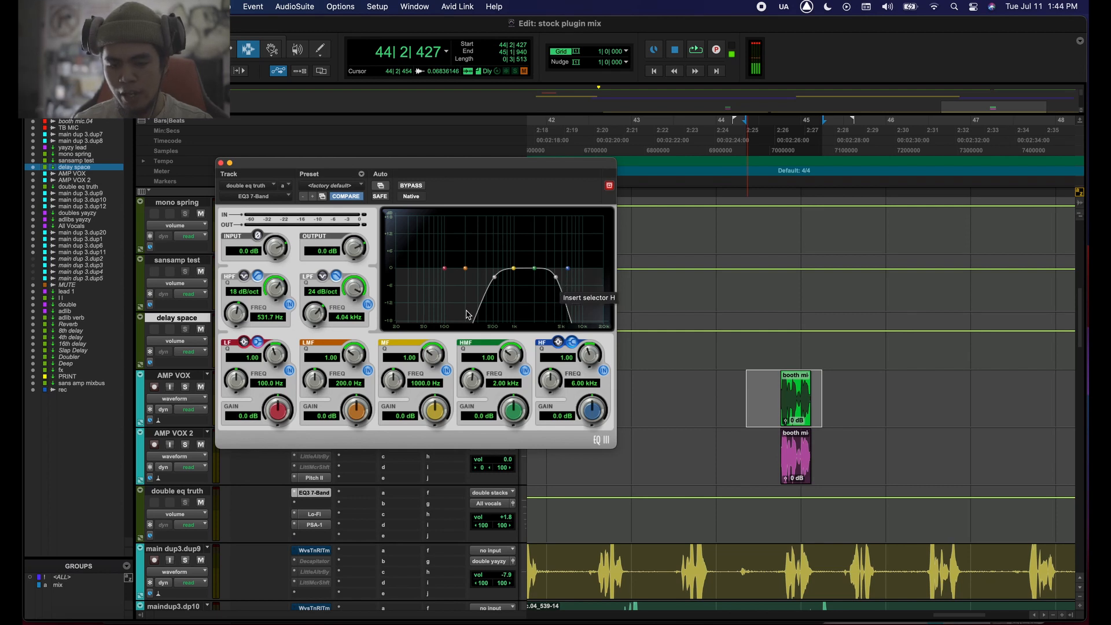
left_click(307, 515)
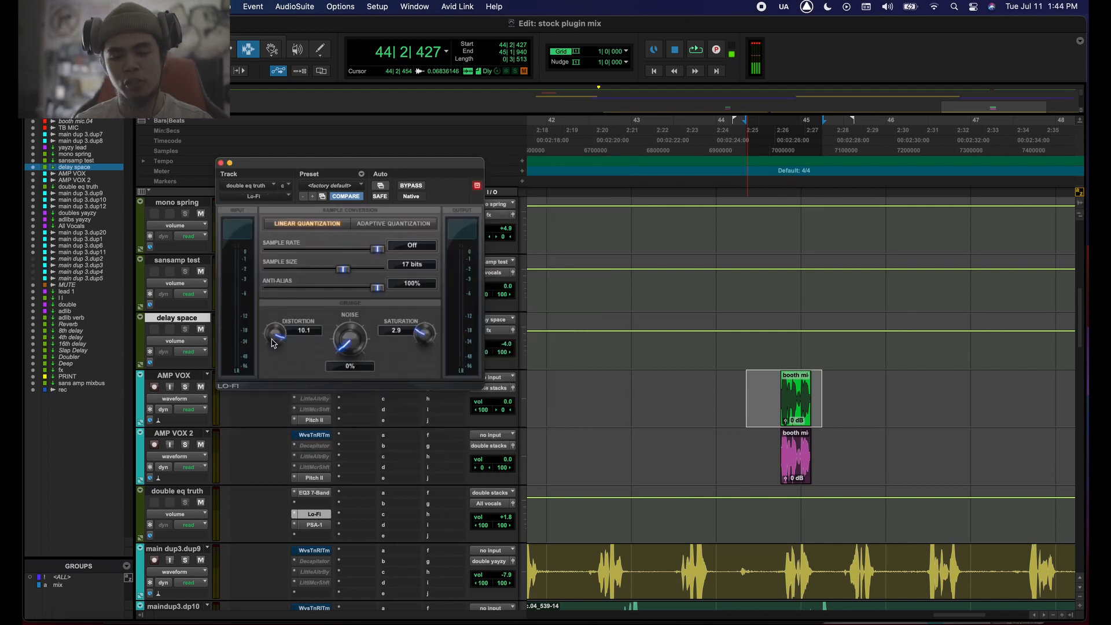
Step: Audition the full mix from just before bar 43 through the AMP VOX stacks with the TB MIC muted, and stop playback
key("space")
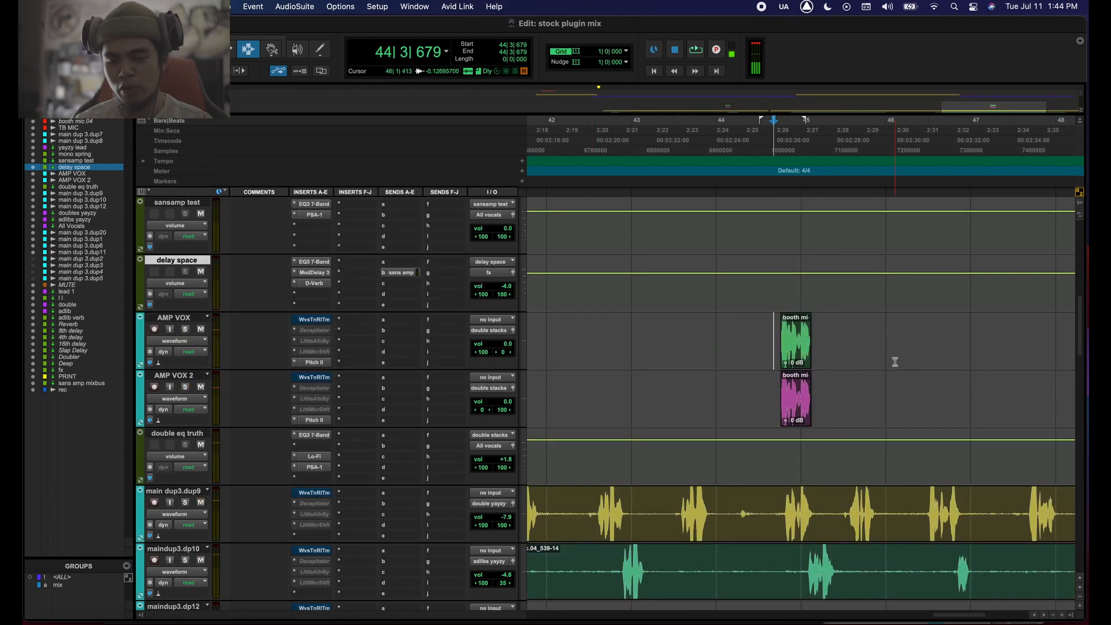
left_click(651, 289)
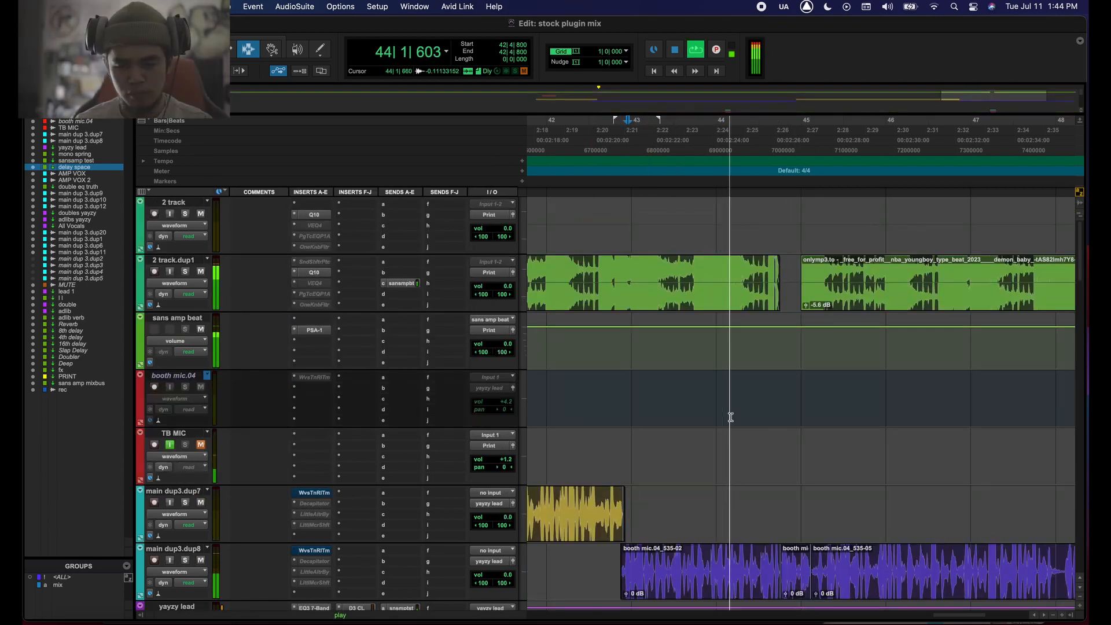
scroll(730, 417, "down", 7)
scroll(730, 417, "down", 3)
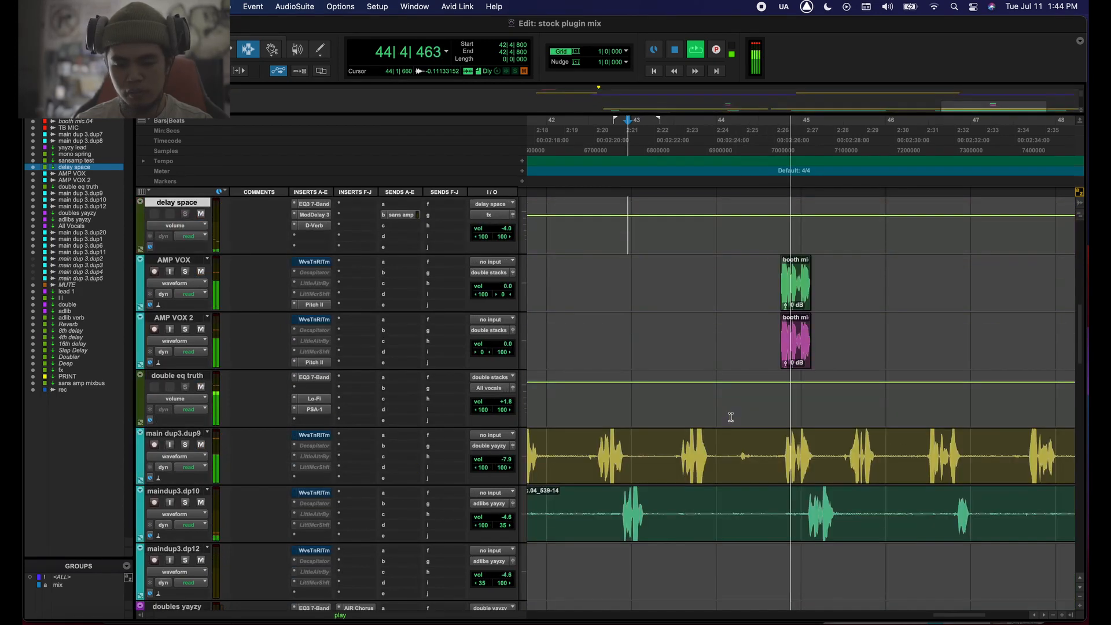
scroll(730, 417, "up", 6)
scroll(730, 417, "up", 4)
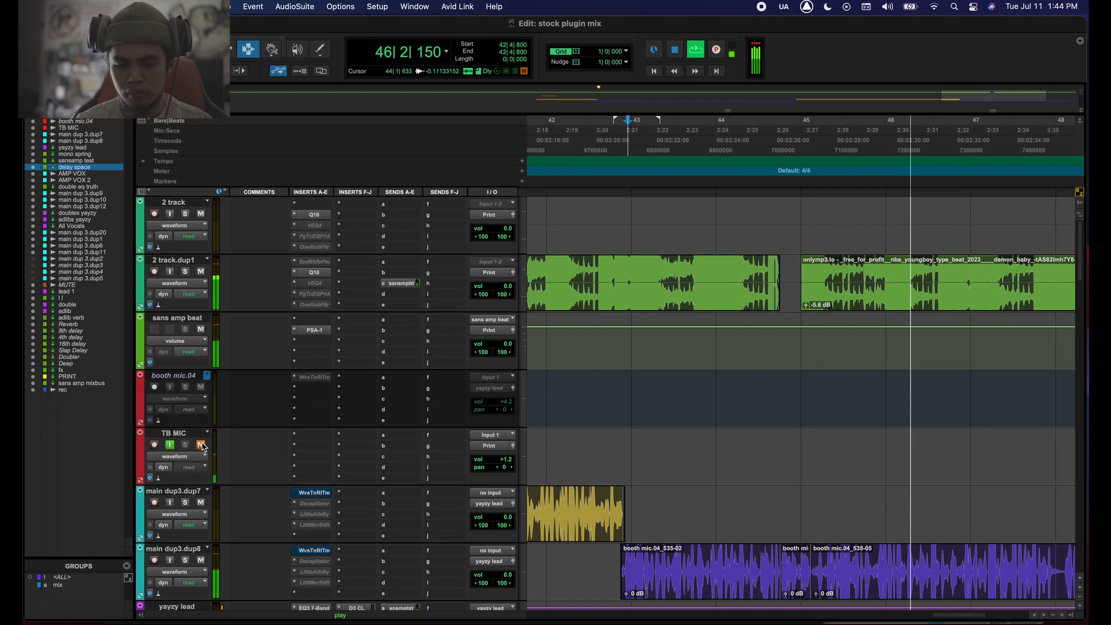
key("space")
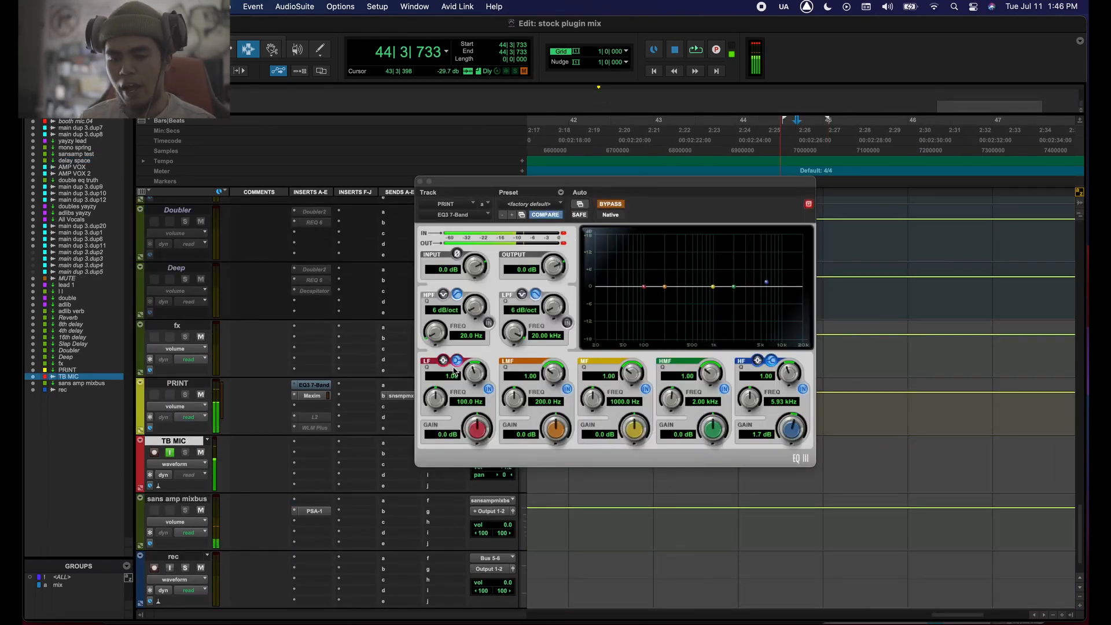
Step: Compare the PRINT track's EQ3 7-Band and Maxim inserts bypassed and active during playback
left_click(312, 385)
left_click(312, 385)
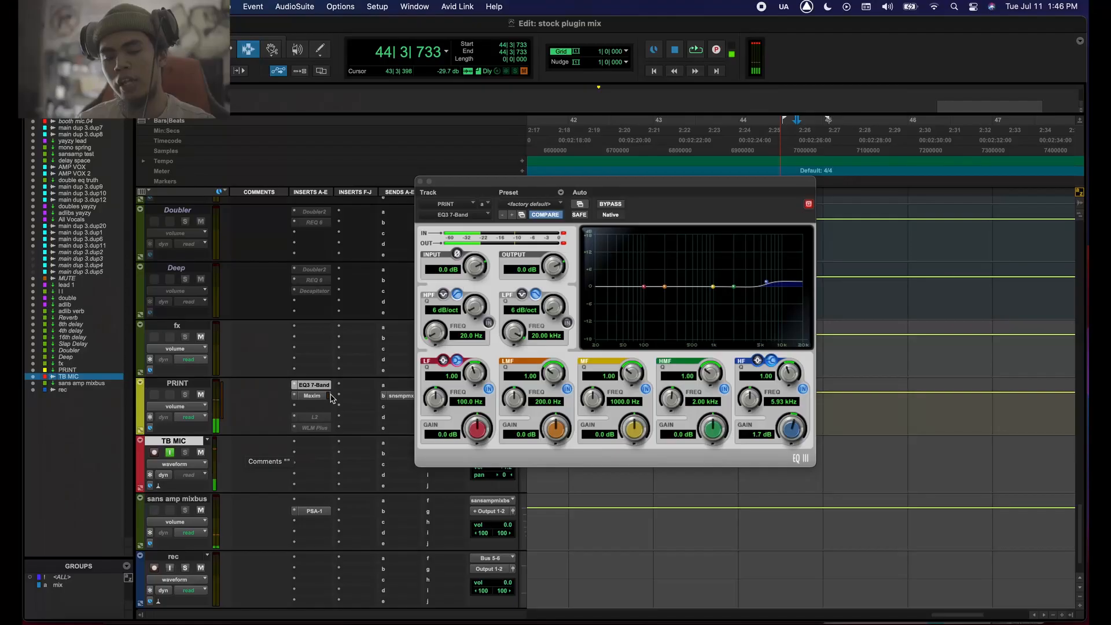
left_click(326, 397)
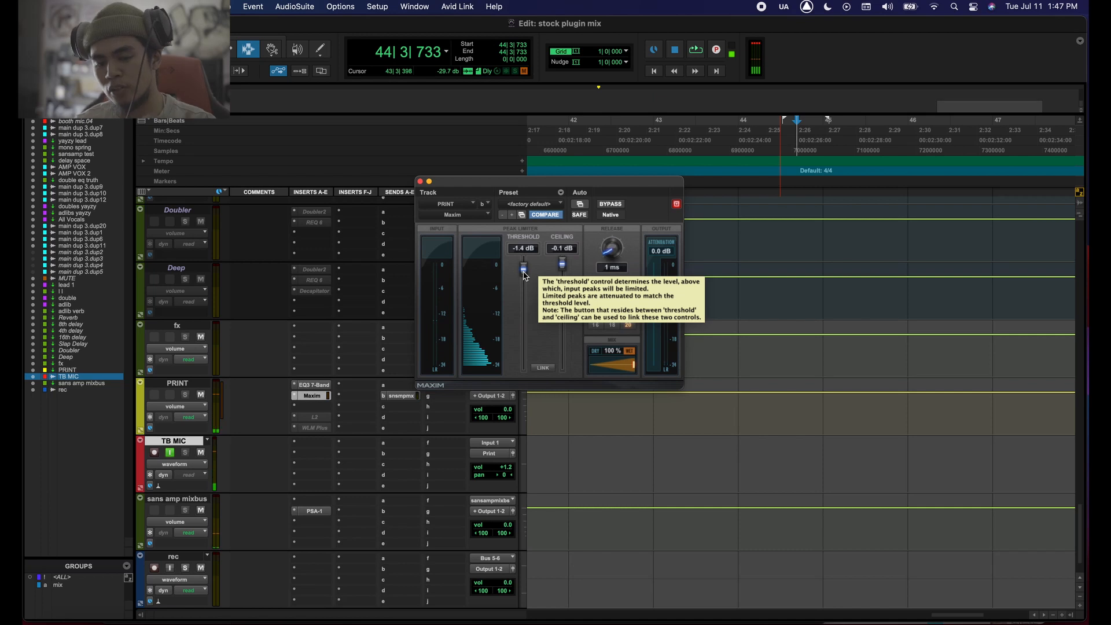
key("space")
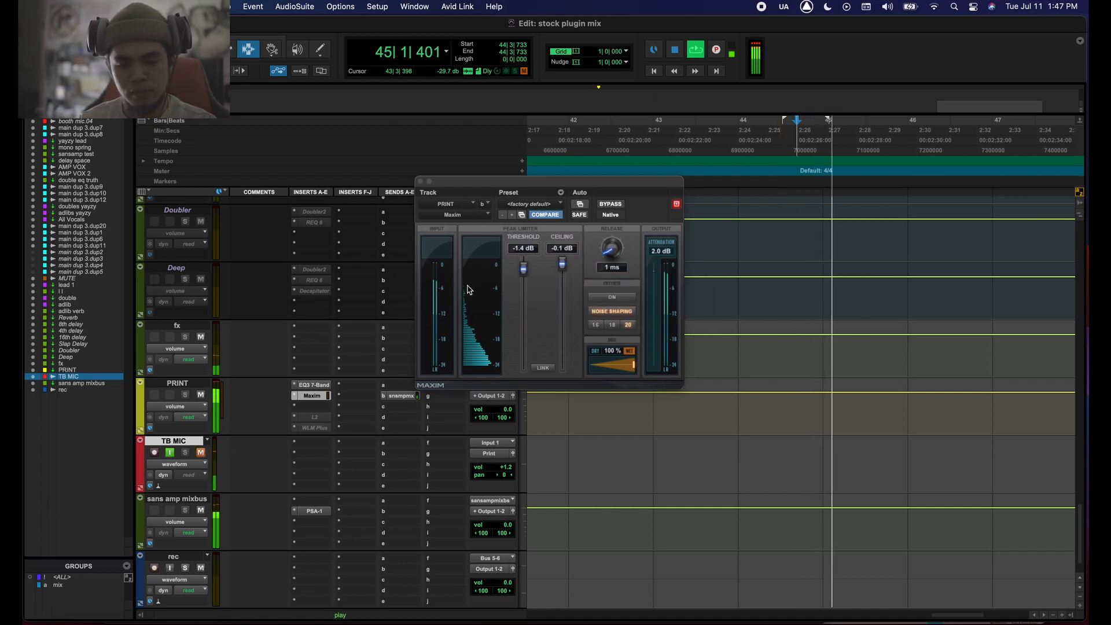
left_click(620, 205)
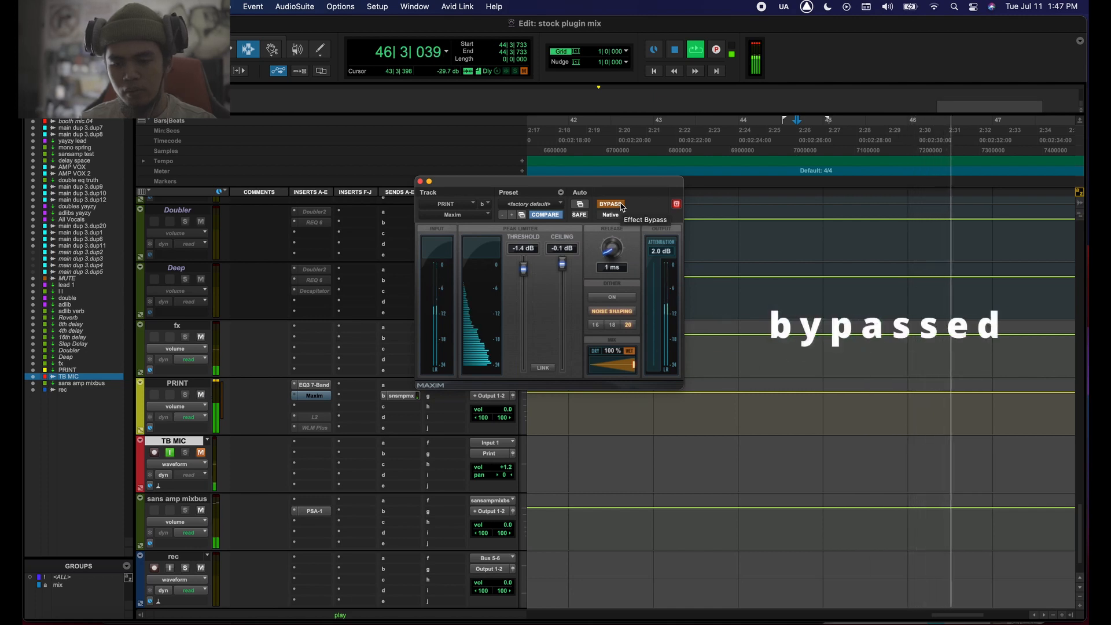
left_click(617, 205)
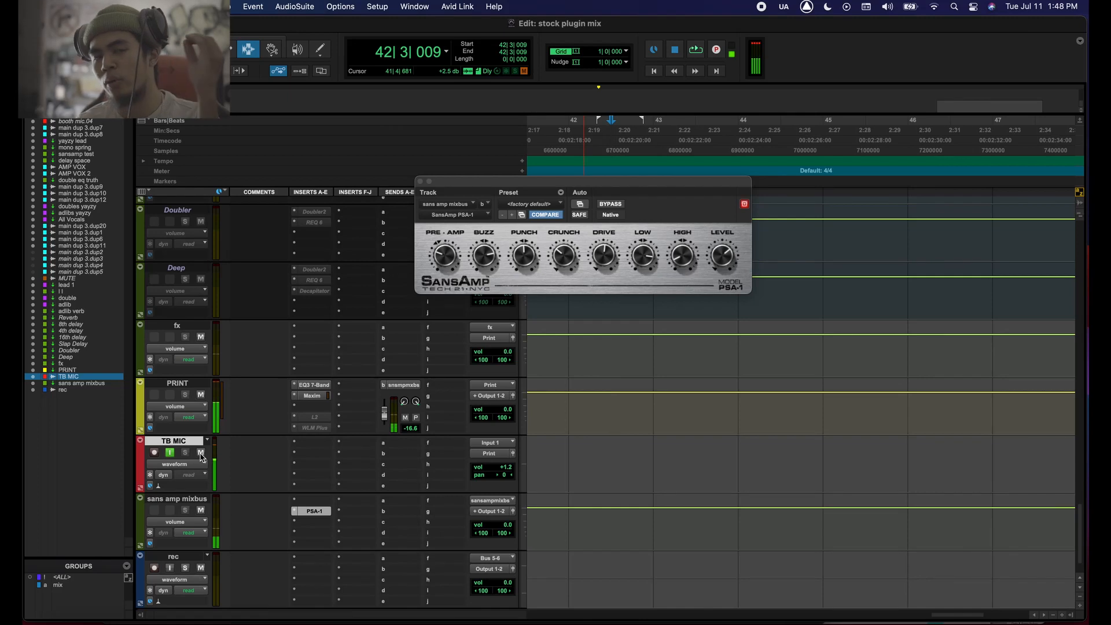
Step: Audition the PRINT track's sans amp mixbus send from bar 42, closing the SansAmp PSA-1 window and stopping playback
key("space")
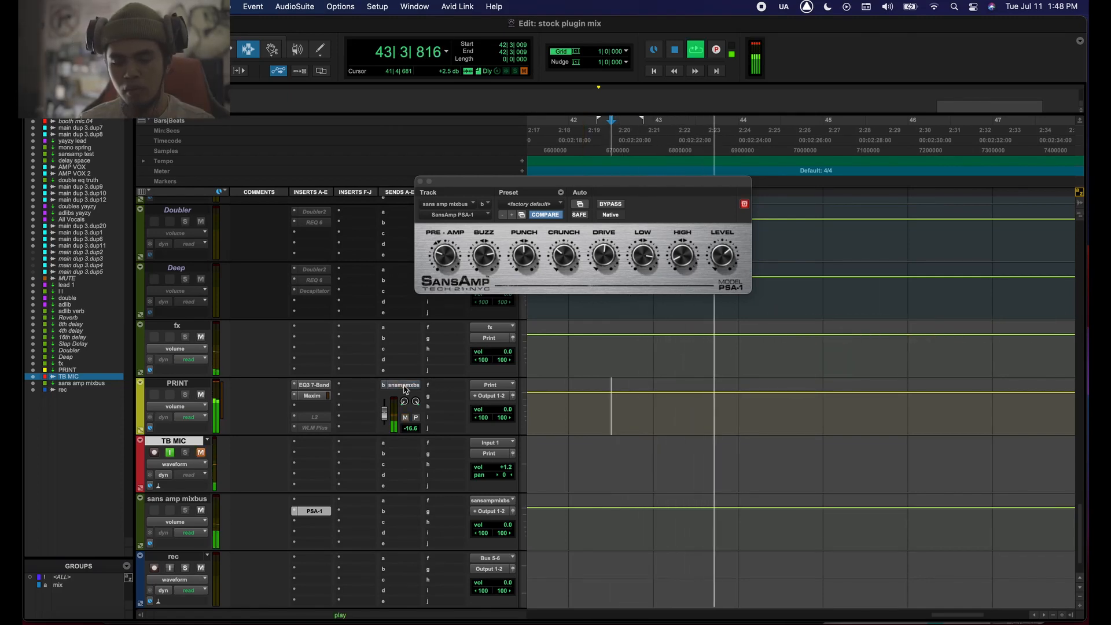
left_click(420, 182)
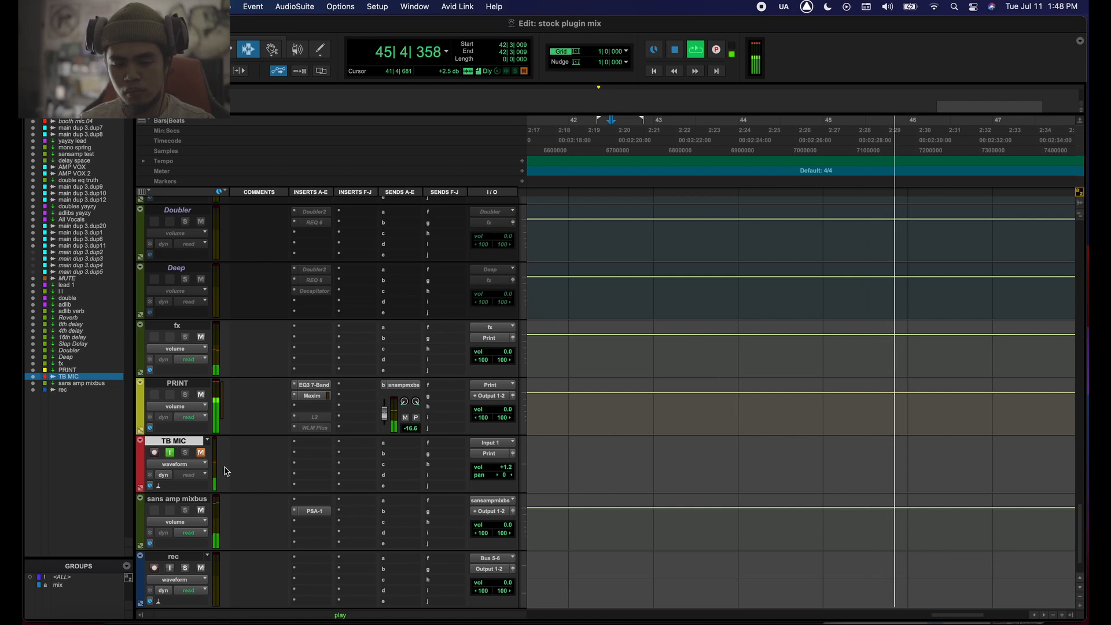
key("space")
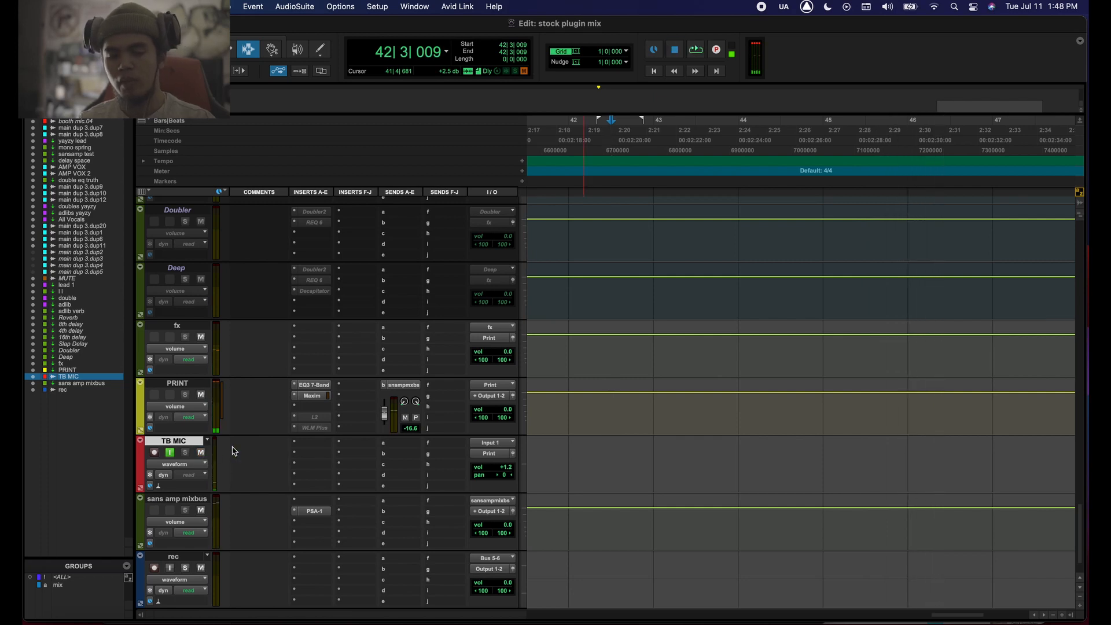
Step: Bring the doubles yayzy and adlibs yayzy tracks into view
scroll(624, 364, "up", 10)
scroll(627, 365, "down", 10)
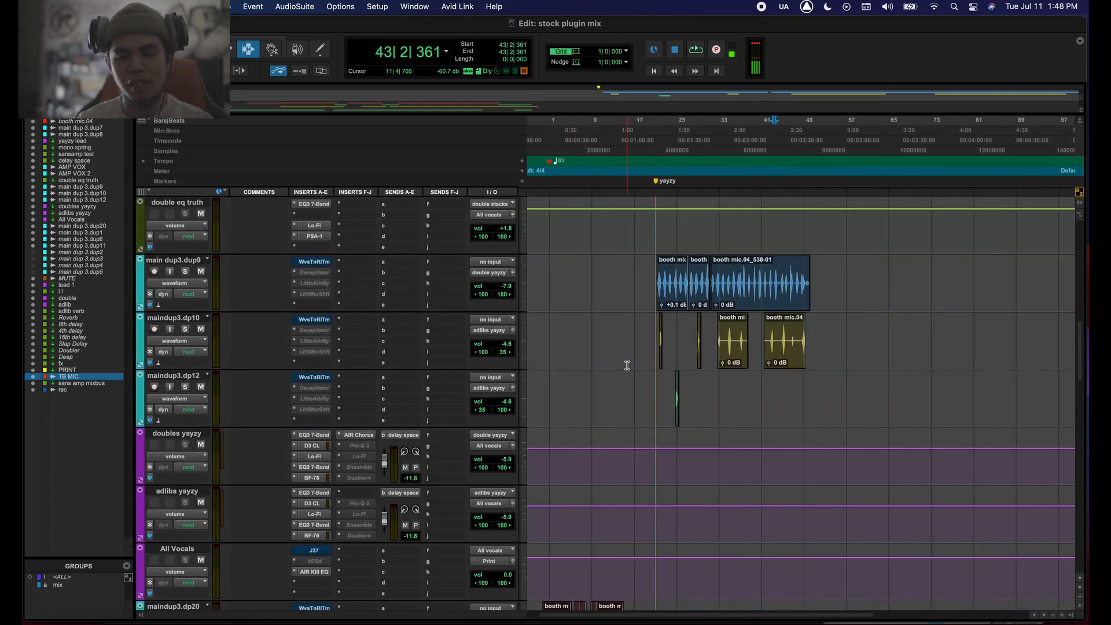